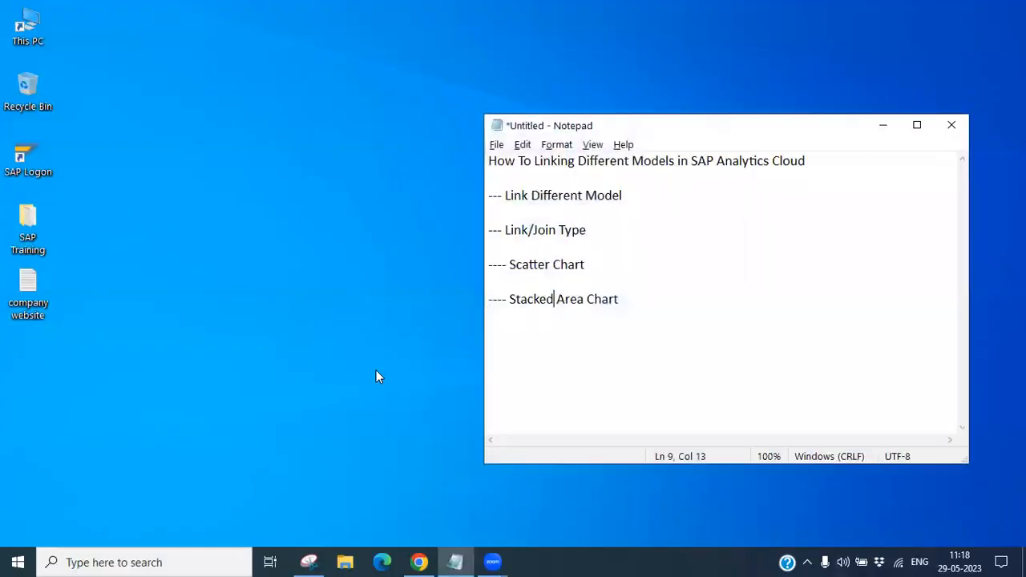
# - Review the tutorial outline of topics written in the Notepad note
pyautogui.moveTo(797, 129); pyautogui.dragTo(504, 81)
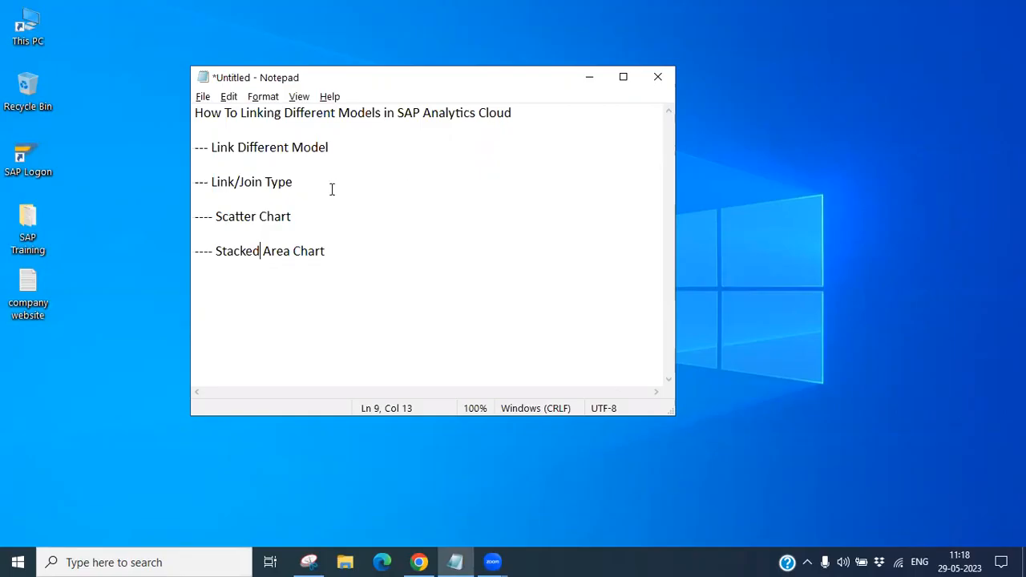
pyautogui.moveTo(350, 148); pyautogui.dragTo(208, 147)
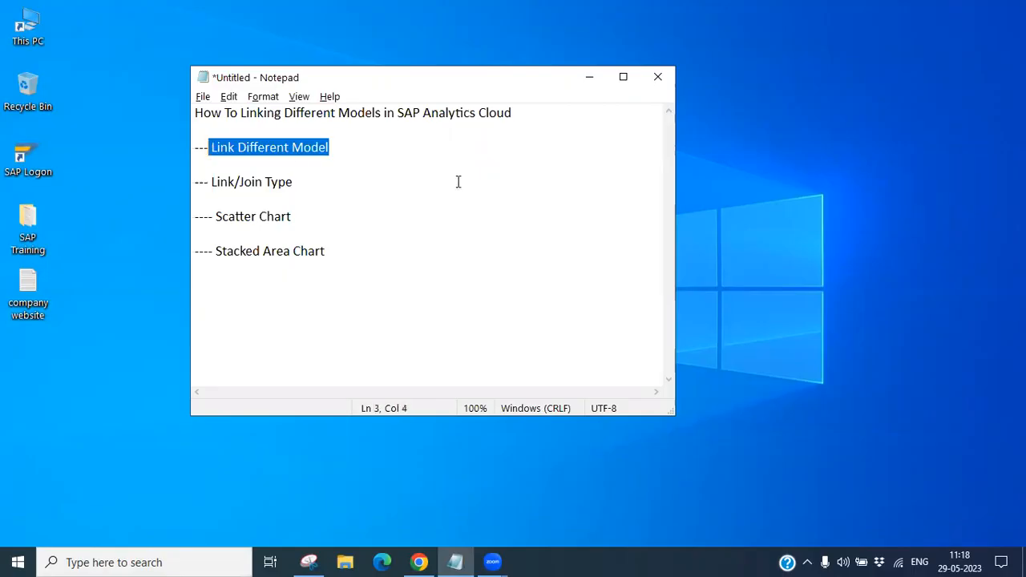
pyautogui.moveTo(295, 183); pyautogui.dragTo(213, 181)
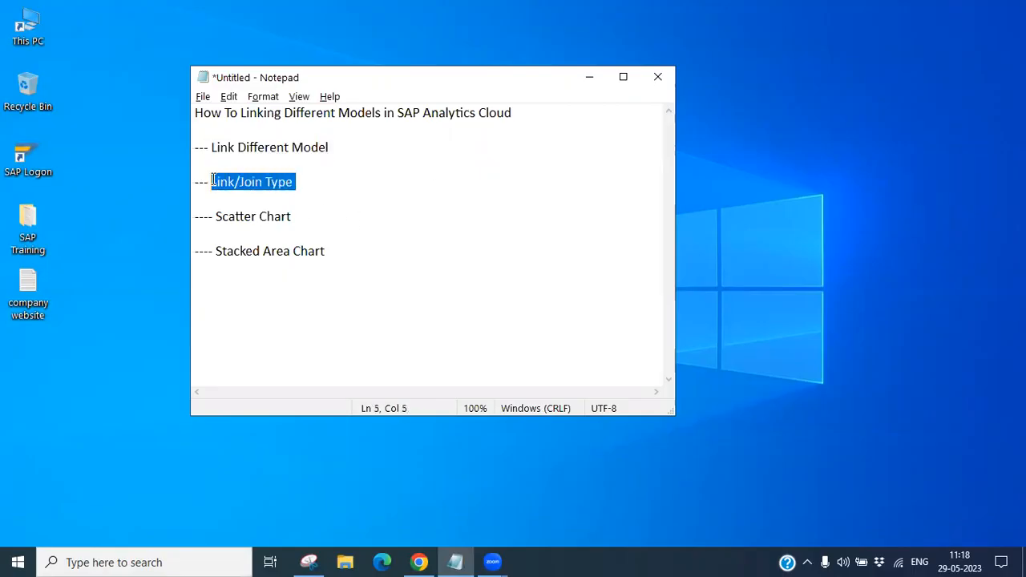
pyautogui.click(334, 187)
pyautogui.moveTo(304, 217); pyautogui.dragTo(215, 217)
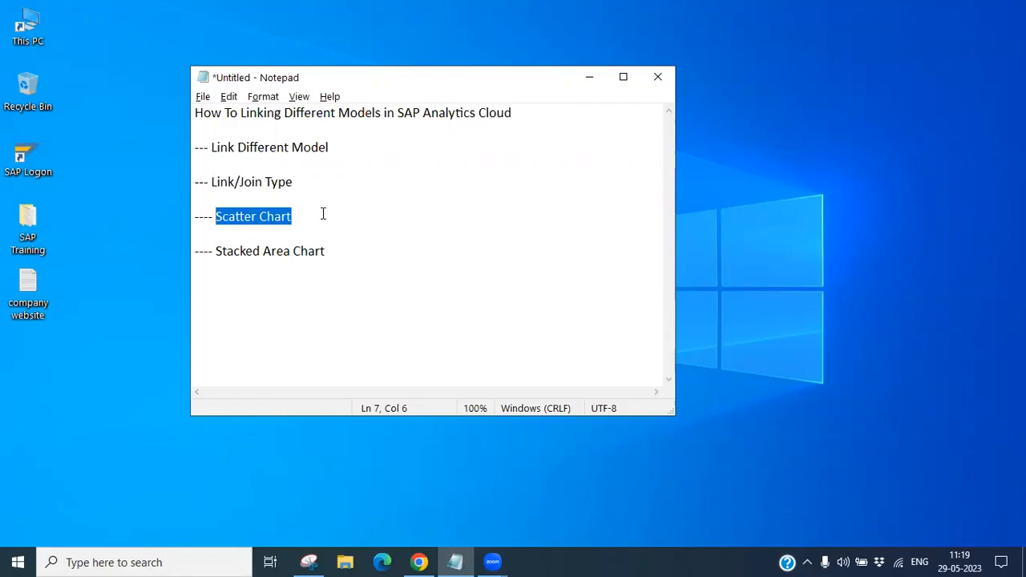
pyautogui.click(347, 254)
pyautogui.moveTo(354, 250); pyautogui.dragTo(213, 250)
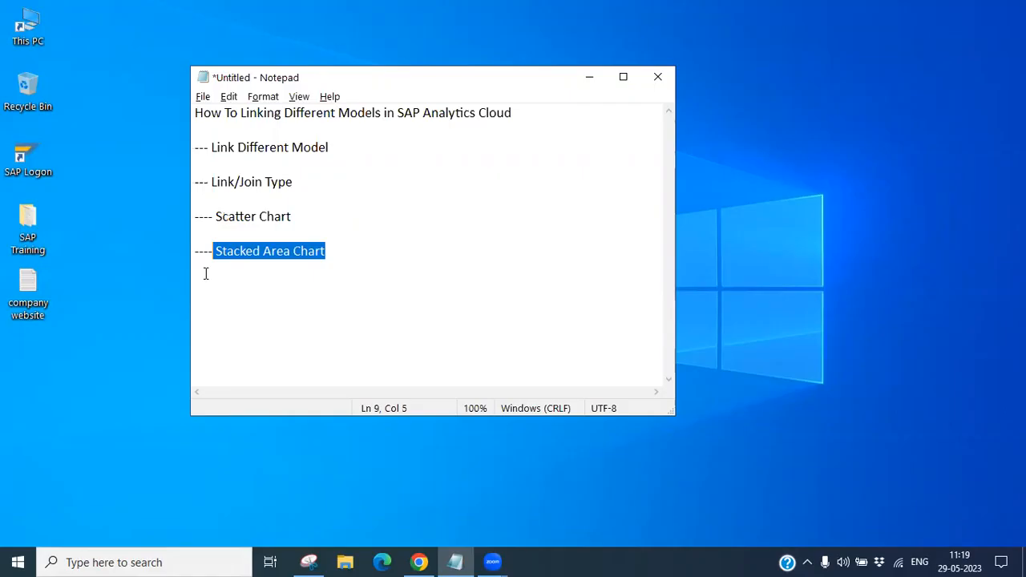
pyautogui.moveTo(349, 147); pyautogui.dragTo(193, 151)
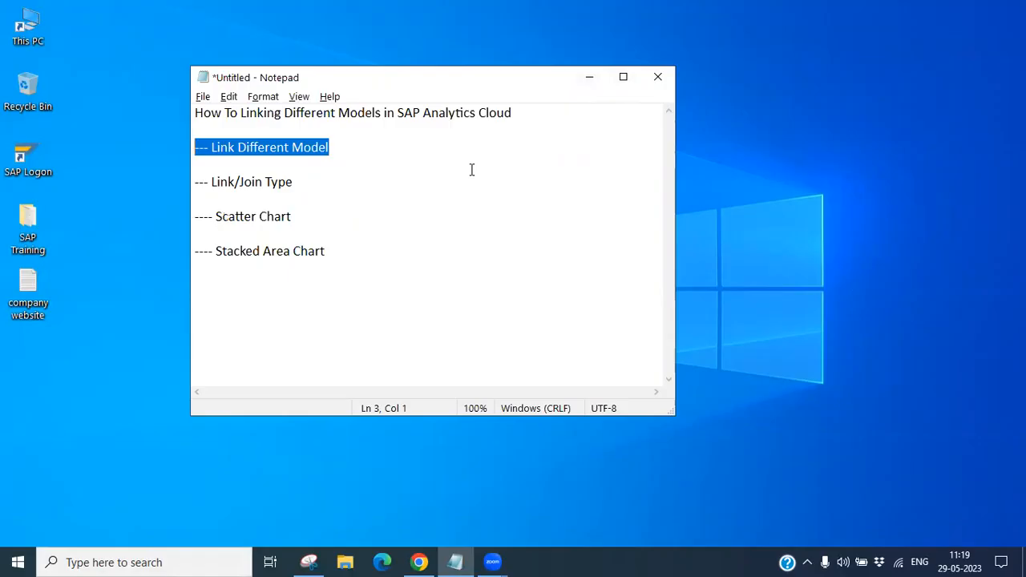
pyautogui.click(589, 77)
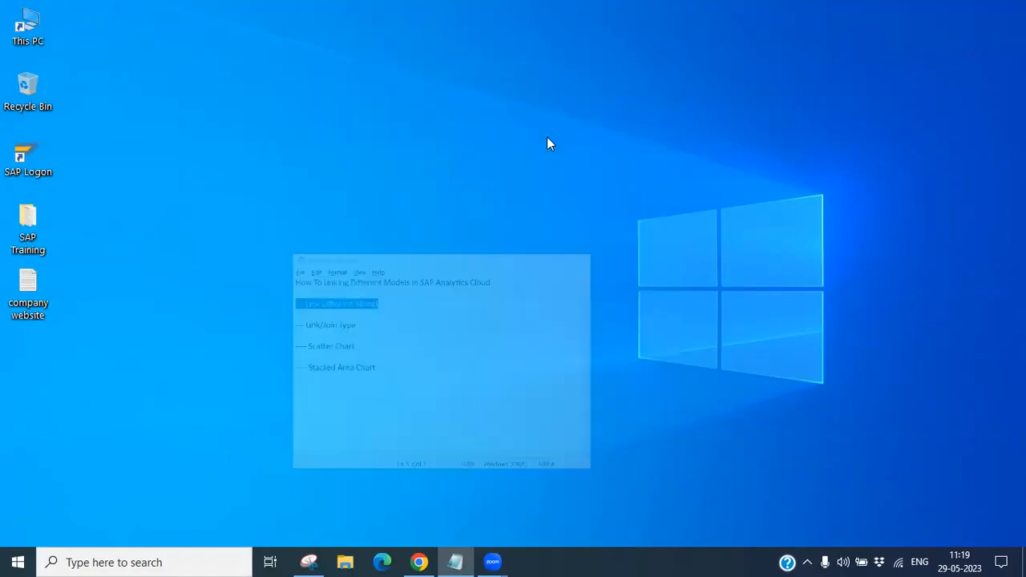
# - Switch to the browser and open the Planned_Events_Sample model in the Modeler
pyautogui.click(425, 562)
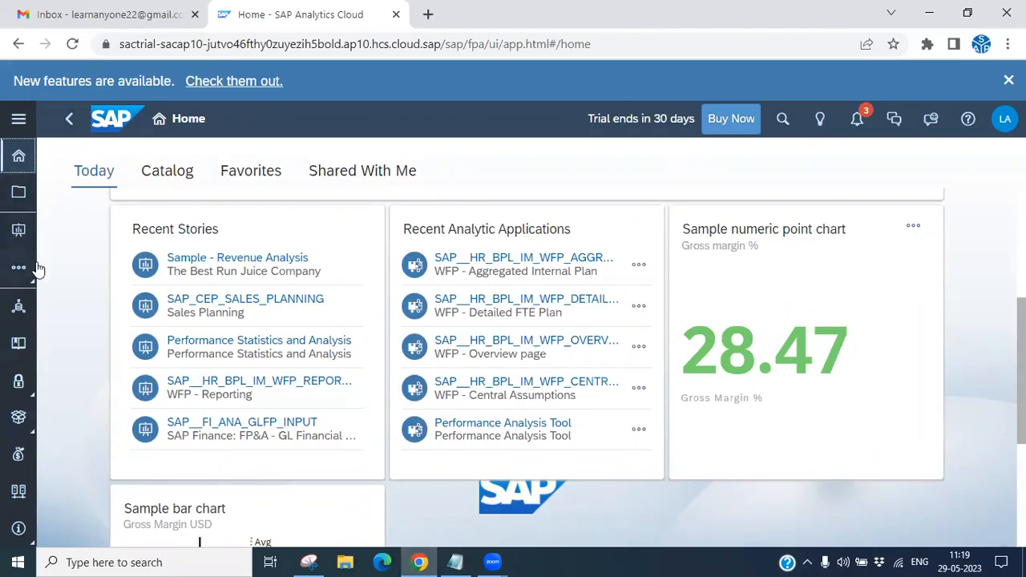
pyautogui.click(22, 164)
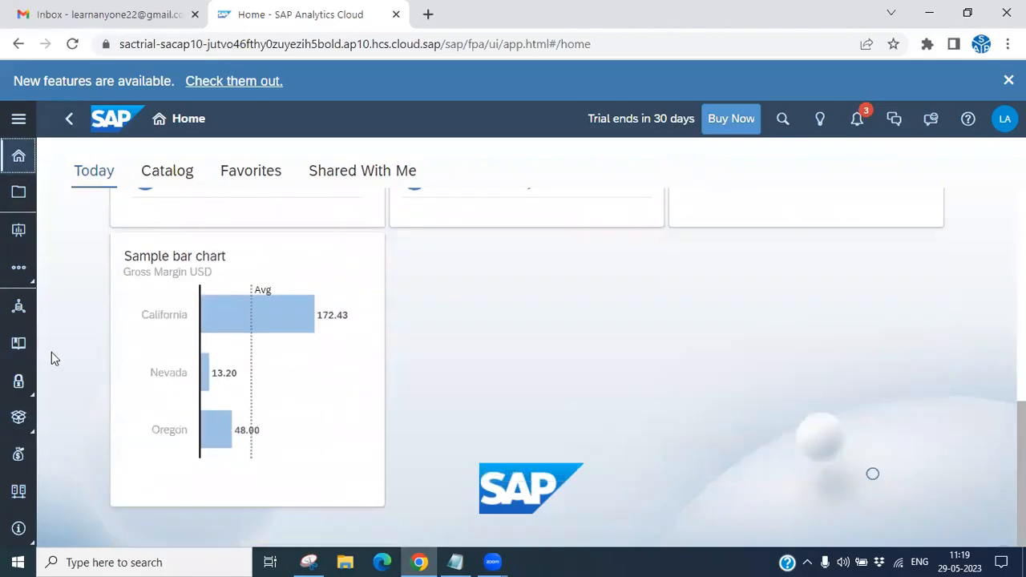
pyautogui.click(18, 120)
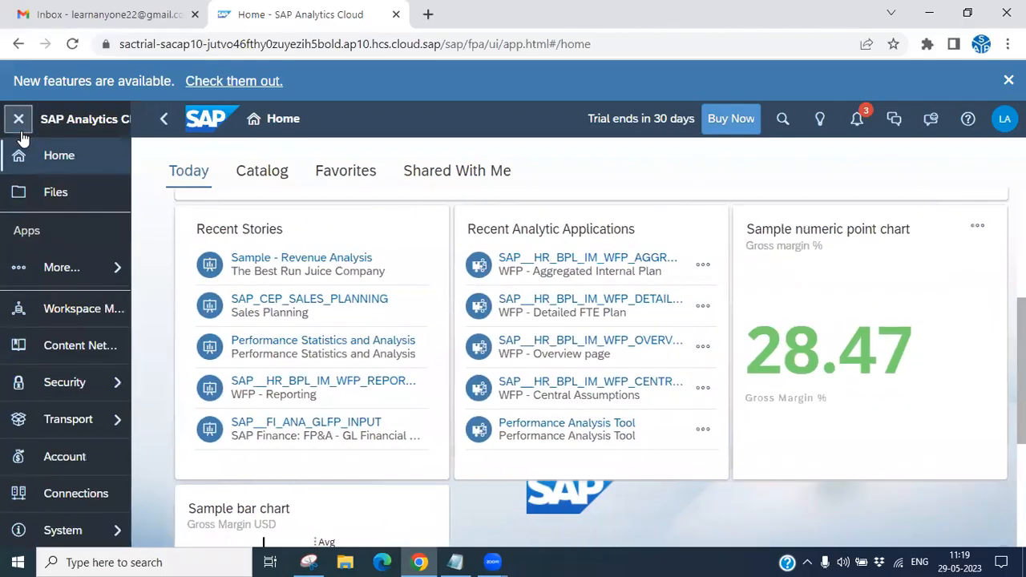
pyautogui.click(60, 267)
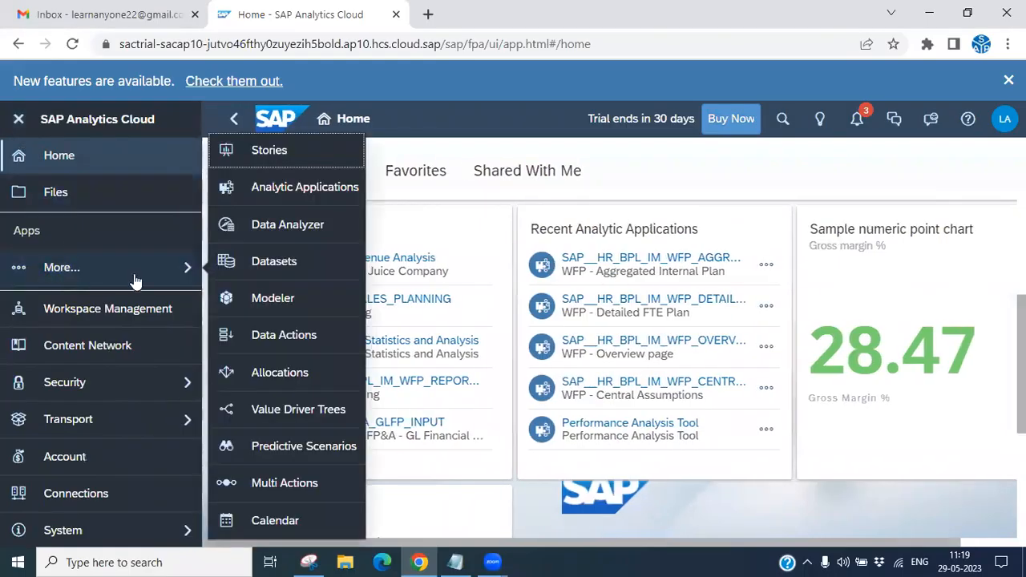
pyautogui.click(265, 299)
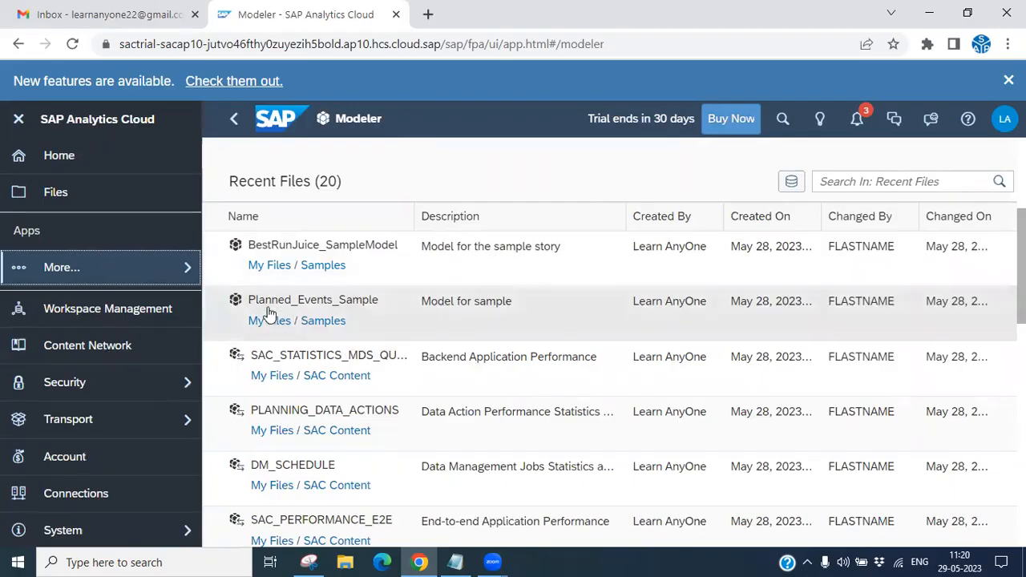
pyautogui.click(348, 302)
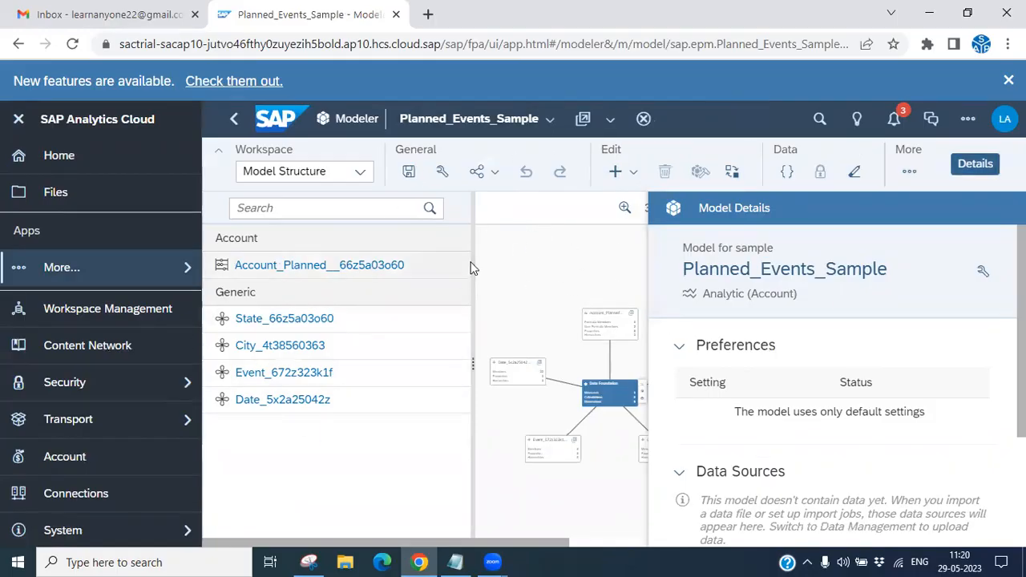
# - Go to Stories and create a new Responsive story
pyautogui.click(20, 119)
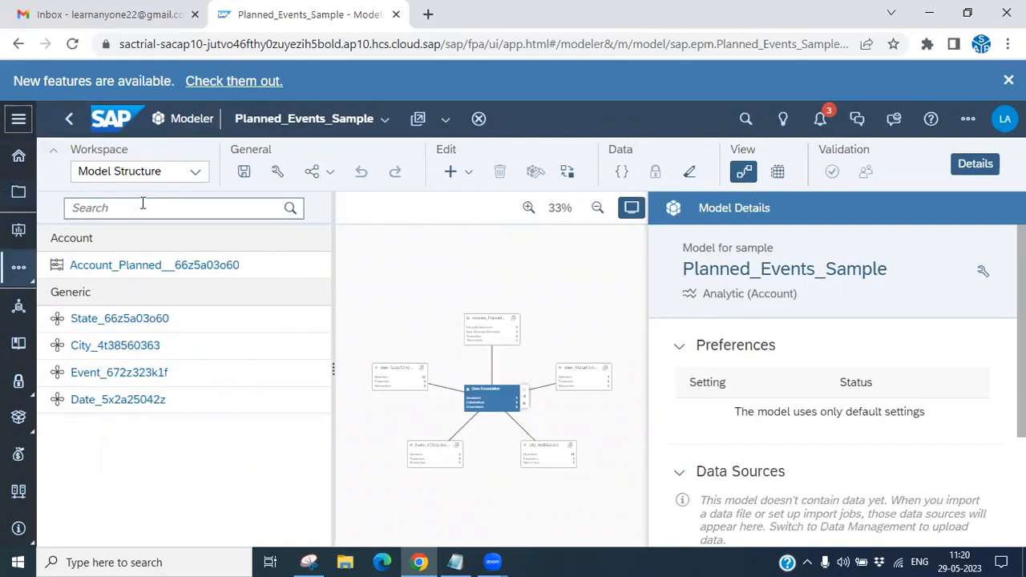
pyautogui.click(18, 158)
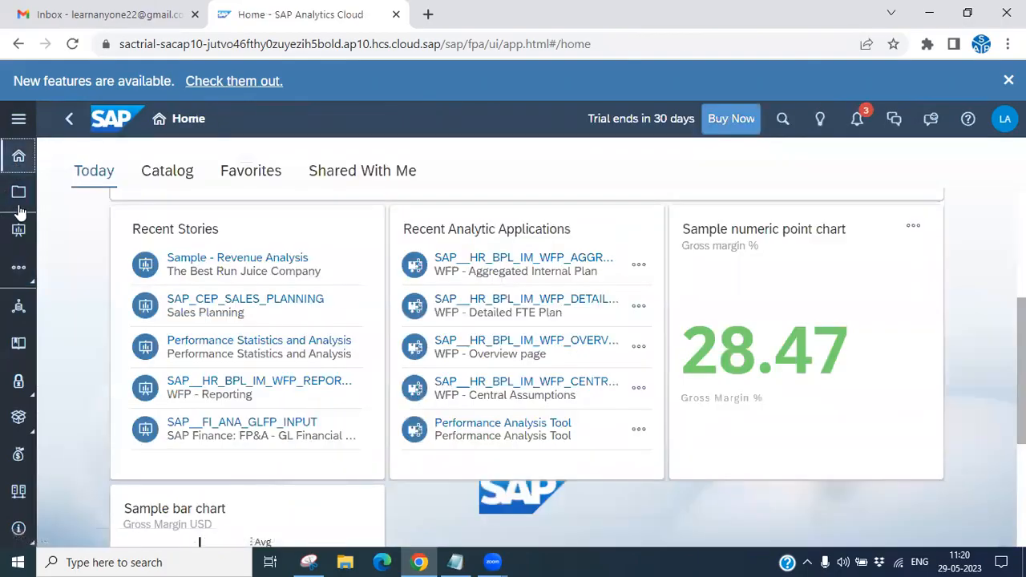
pyautogui.click(19, 233)
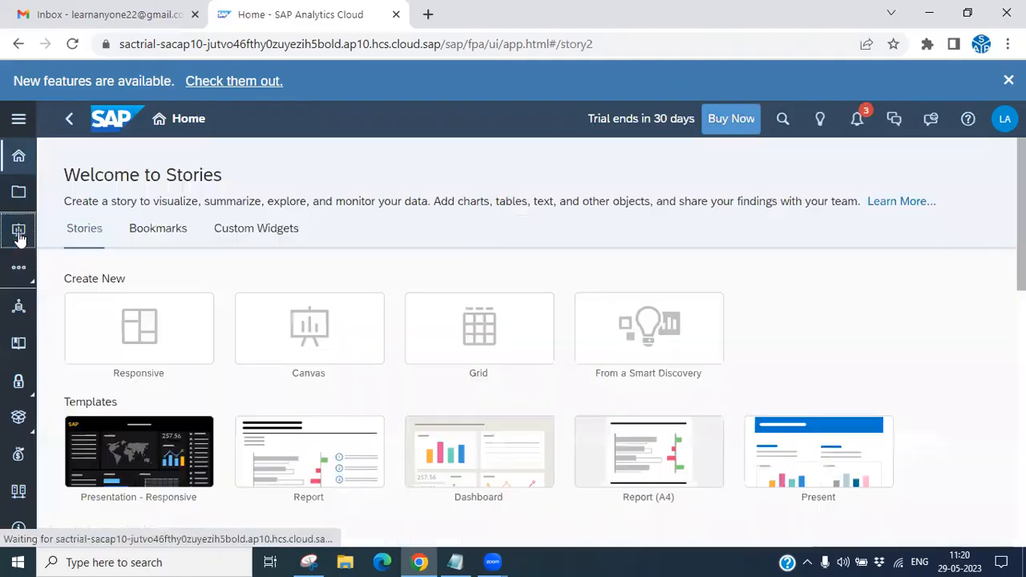
pyautogui.click(87, 343)
pyautogui.click(344, 368)
pyautogui.click(675, 445)
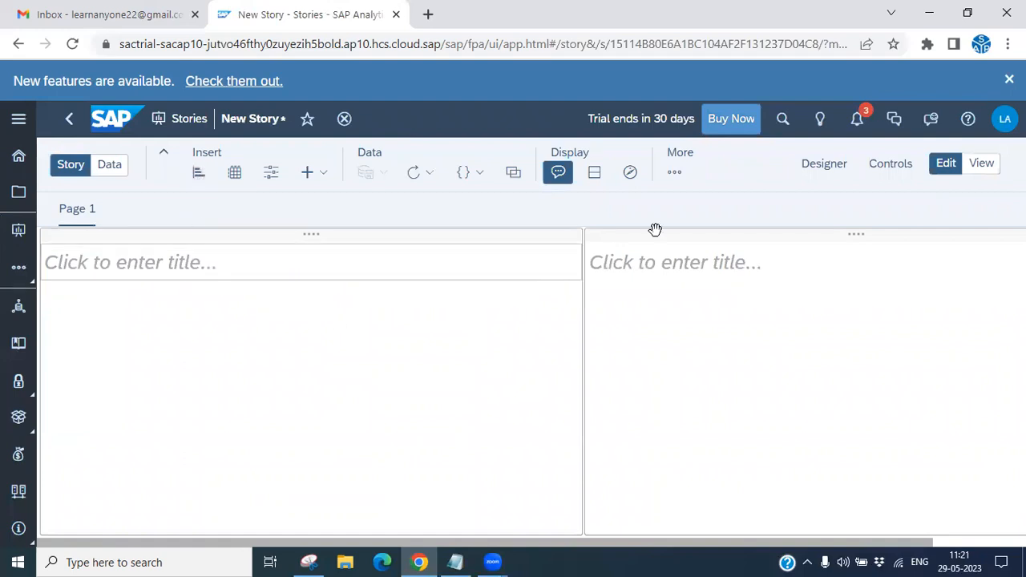
# - Open the Designer panel and switch it to the Builder view
pyautogui.click(312, 238)
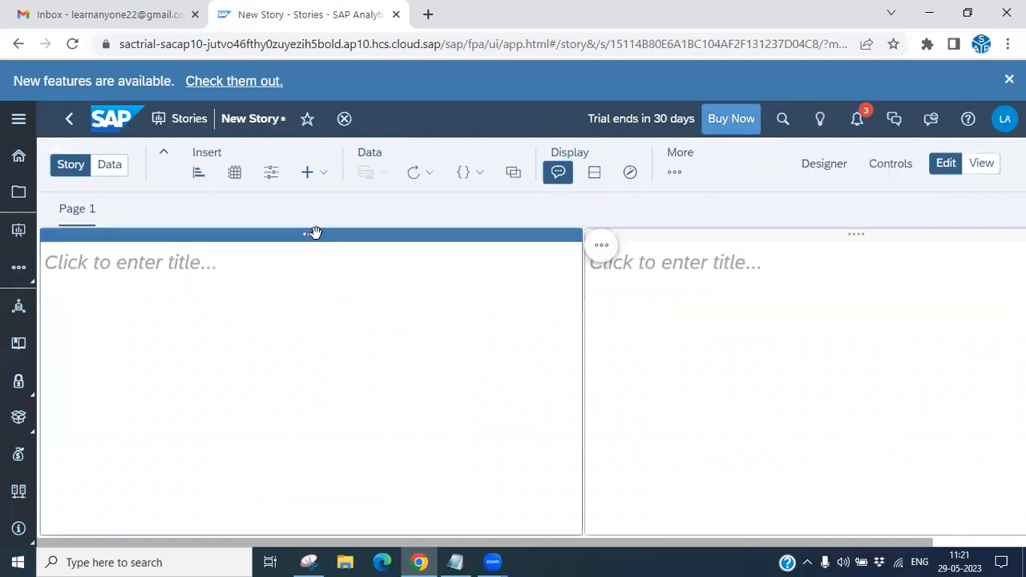
pyautogui.click(600, 248)
pyautogui.click(455, 325)
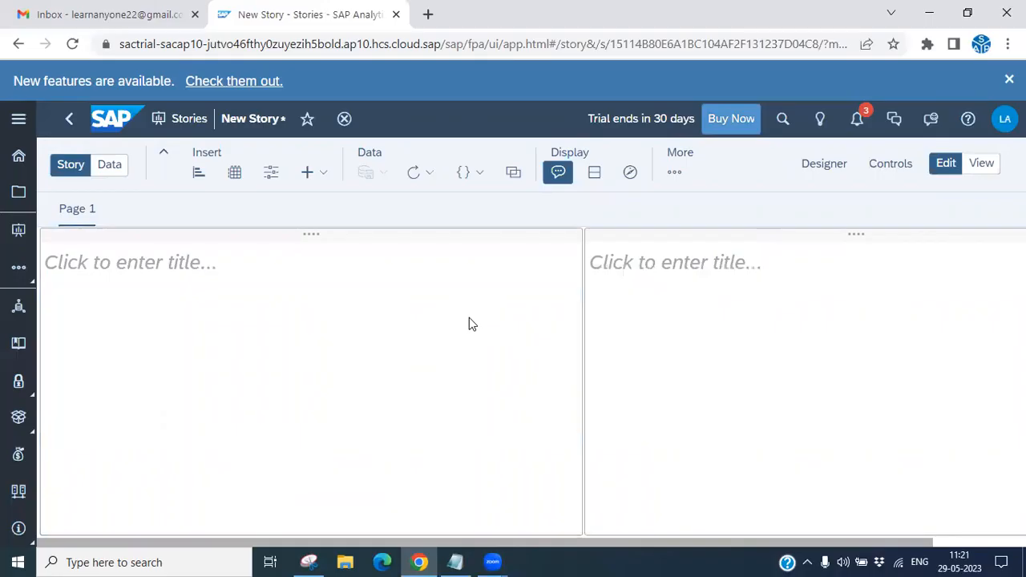
pyautogui.click(818, 164)
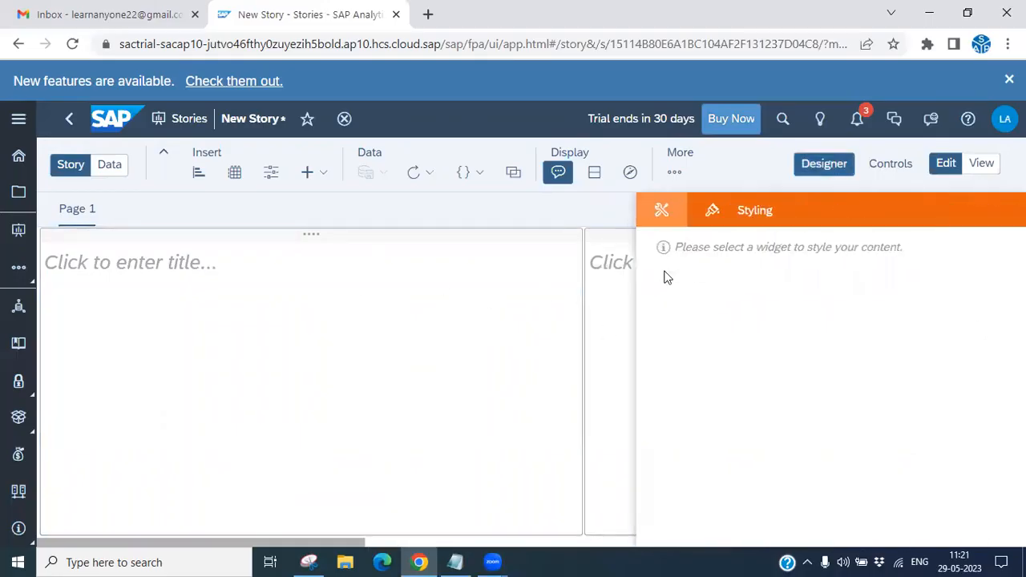
pyautogui.click(659, 213)
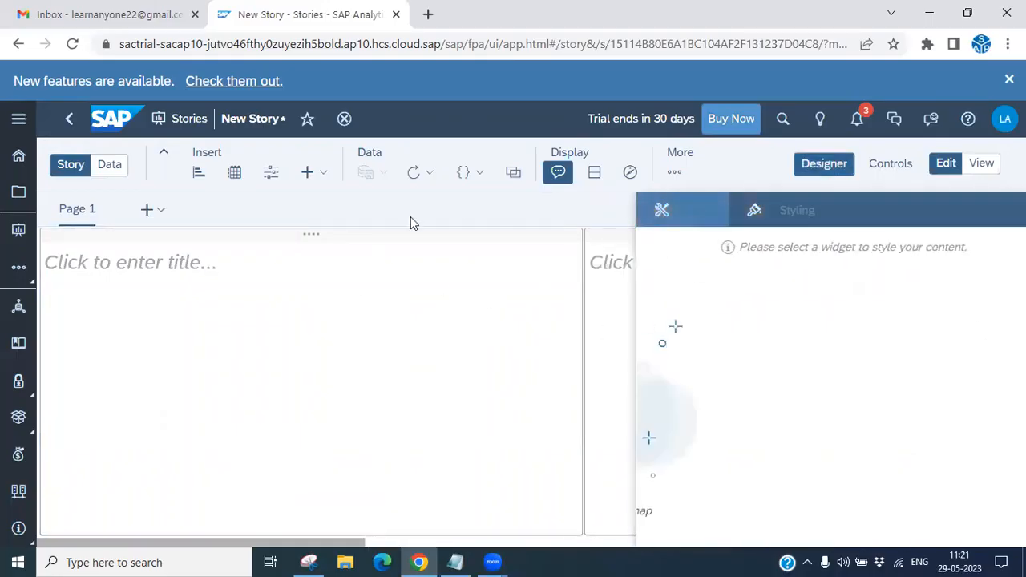
# - Insert a chart, searching for planned and choosing the Planned_Events_Sample model as its data source
pyautogui.click(200, 175)
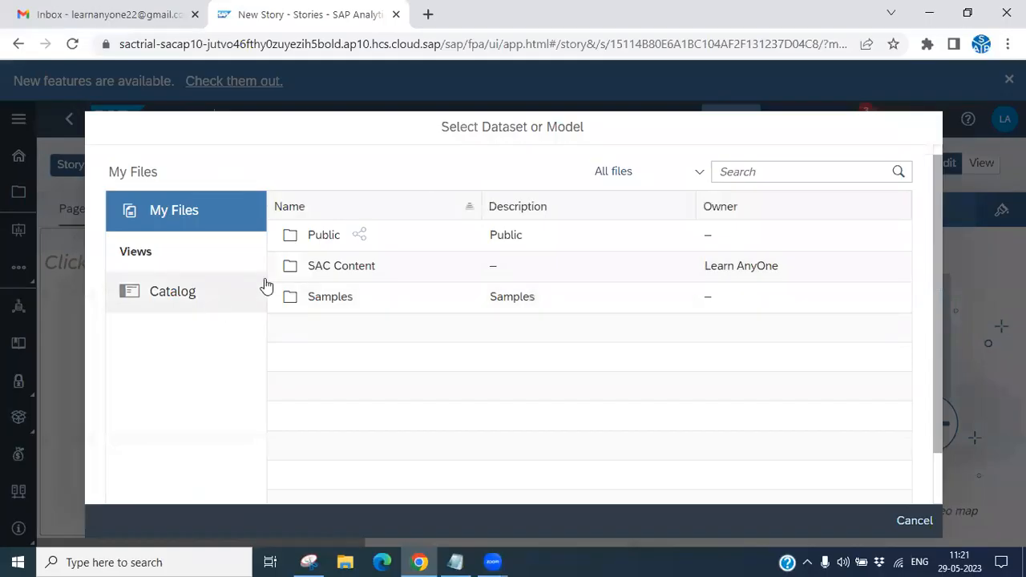
pyautogui.click(308, 561)
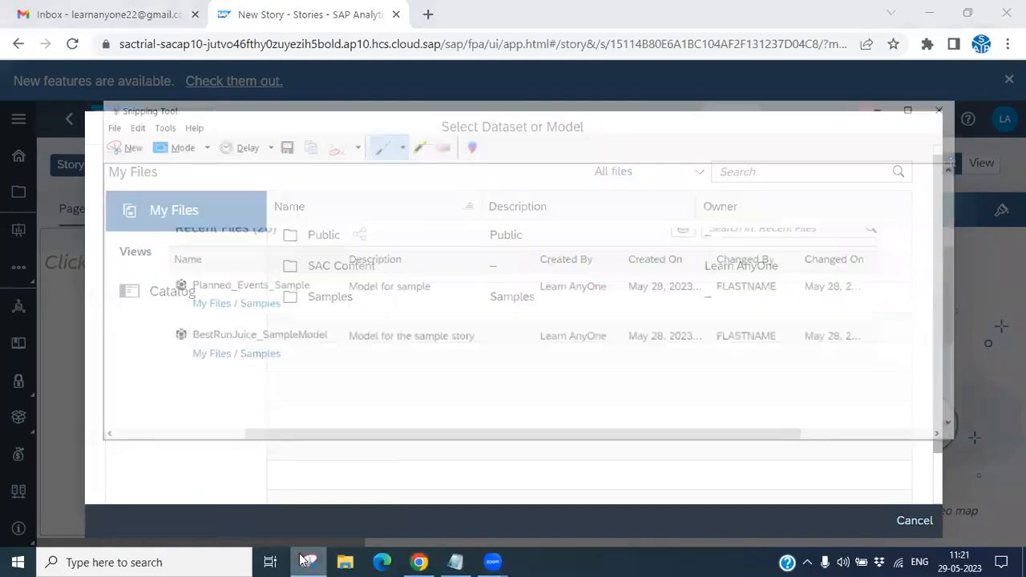
pyautogui.click(794, 172)
pyautogui.write('pl')
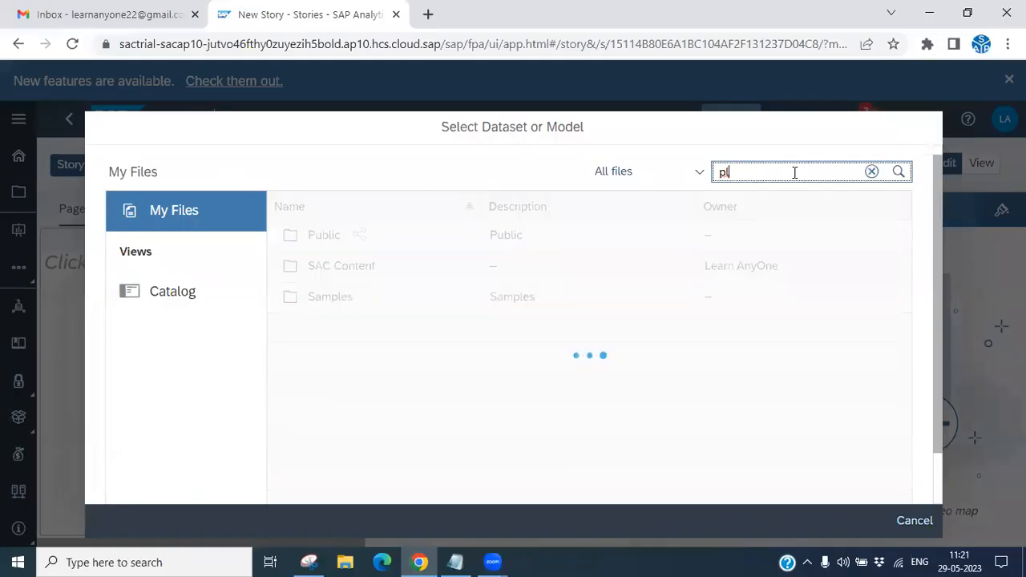
pyautogui.write('an')
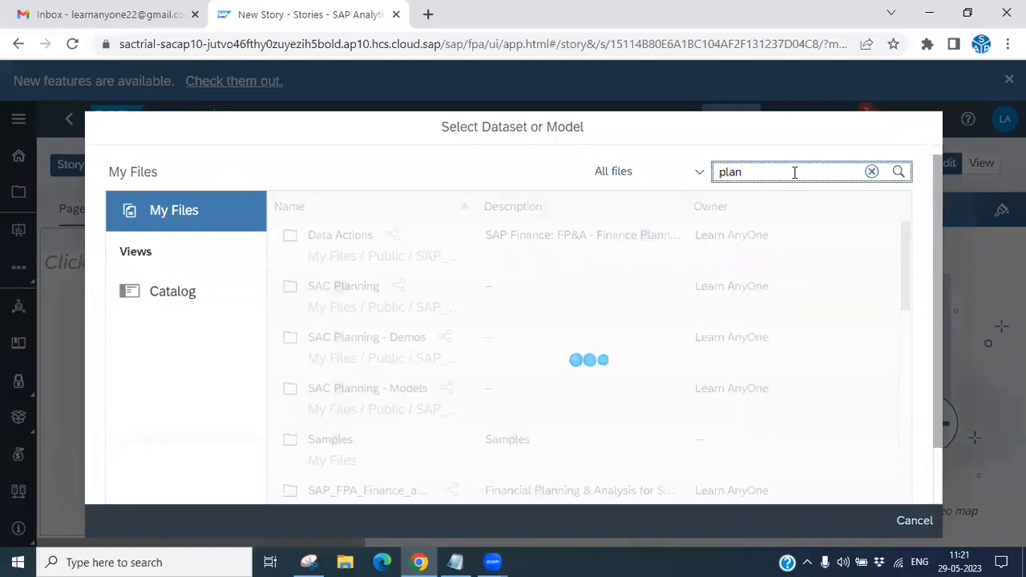
pyautogui.write('ned')
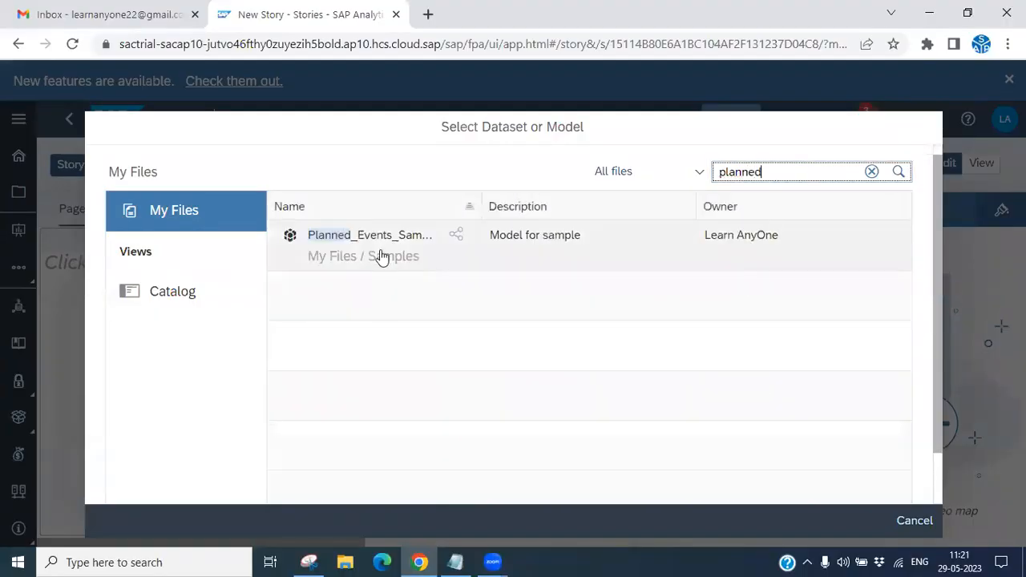
pyautogui.click(390, 244)
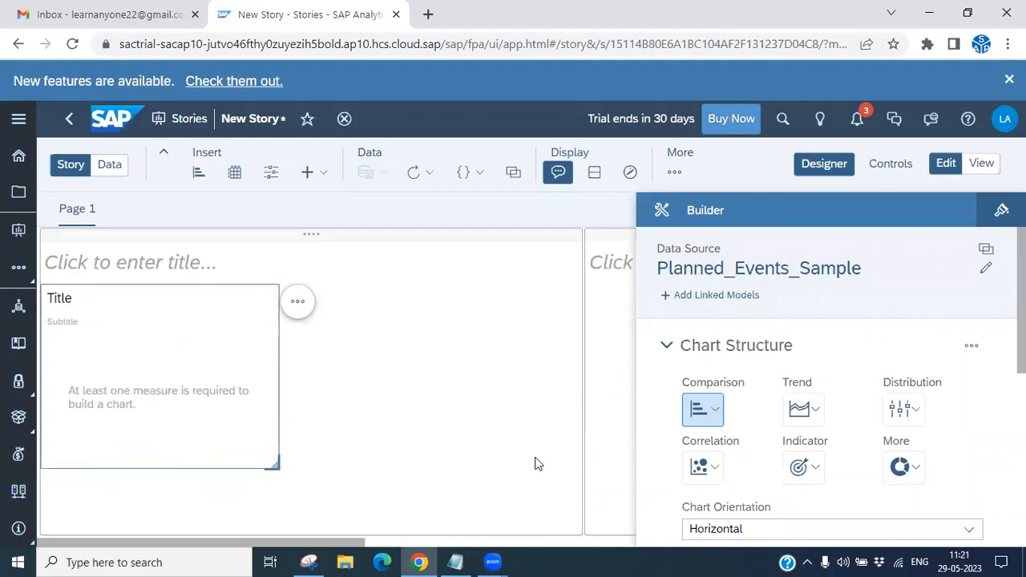
# - Review the Link Different Model topic in the Notepad outline
pyautogui.click(455, 562)
pyautogui.click(336, 180)
pyautogui.moveTo(343, 147); pyautogui.dragTo(196, 148)
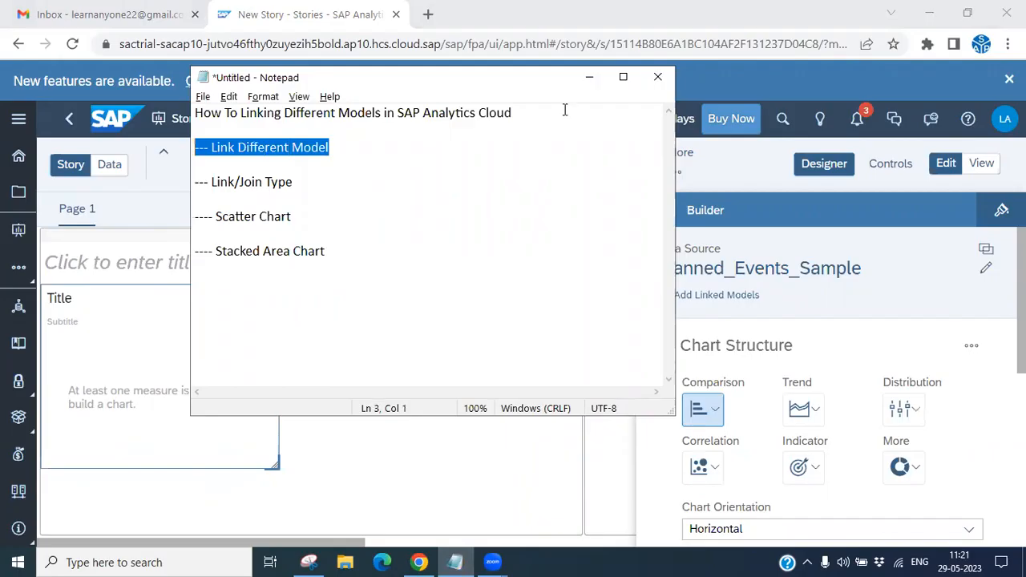
pyautogui.click(590, 79)
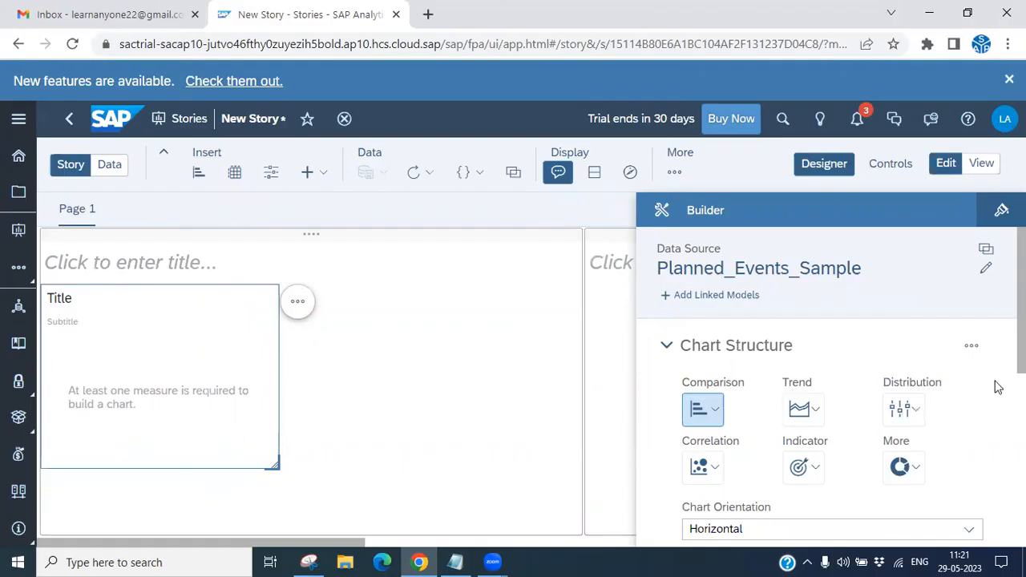
# - Change the chart type to a Scatterplot under Correlation
pyautogui.scroll(-2, 801, 384)
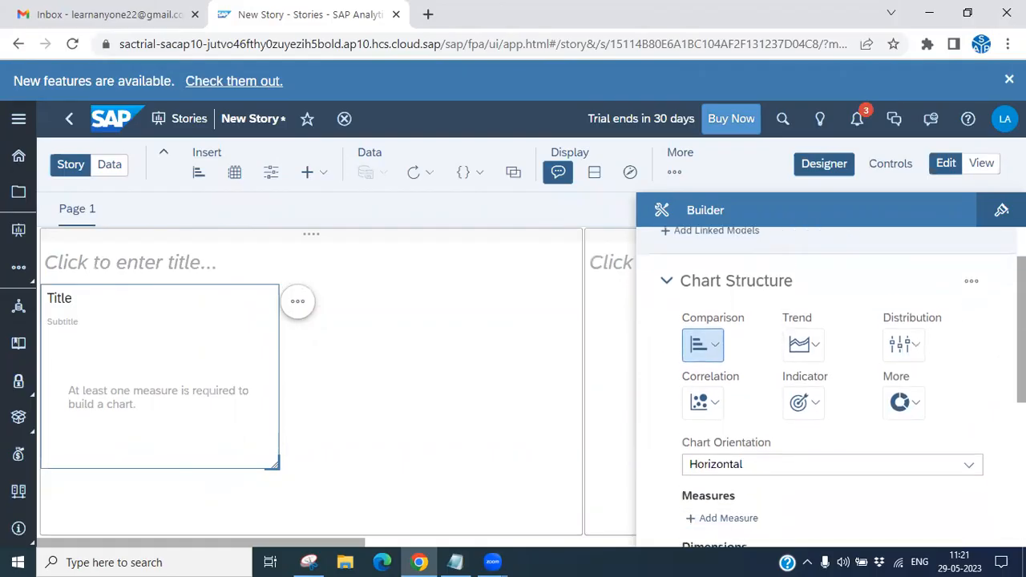
pyautogui.click(716, 387)
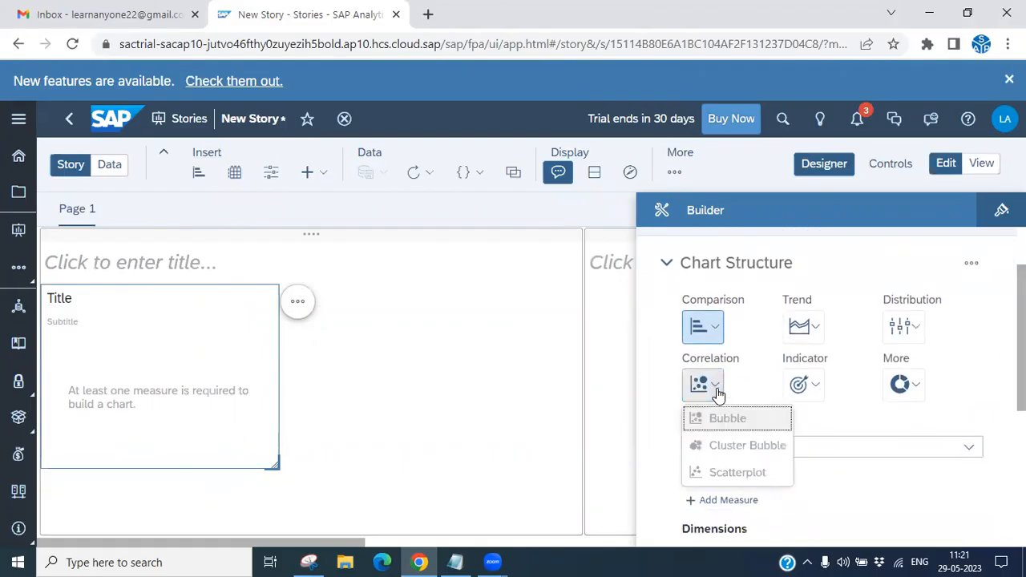
pyautogui.click(750, 475)
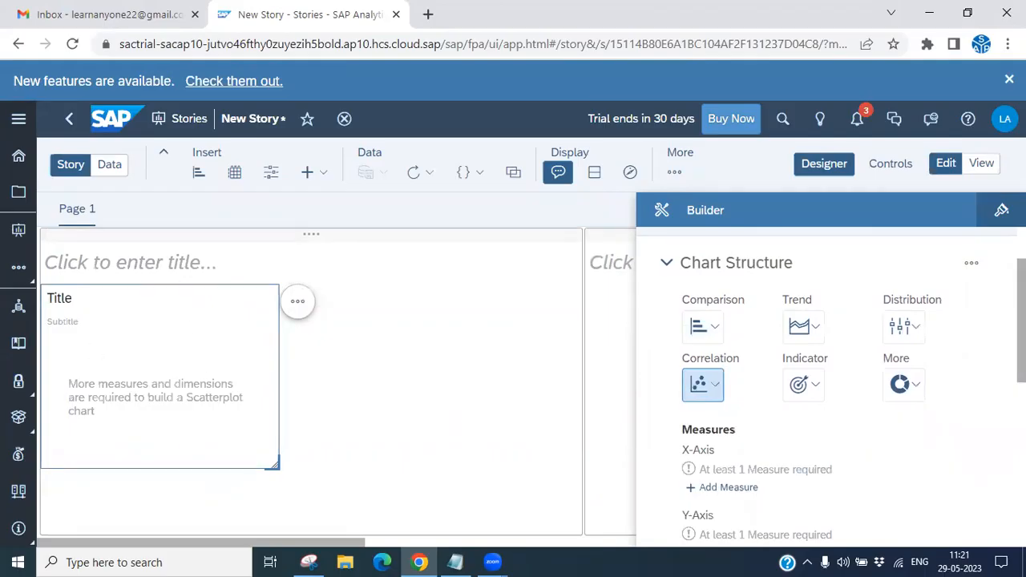
# - Add No of Events for 2016 as the X-axis measure of the scatterplot
pyautogui.scroll(-3, 831, 384)
pyautogui.click(718, 373)
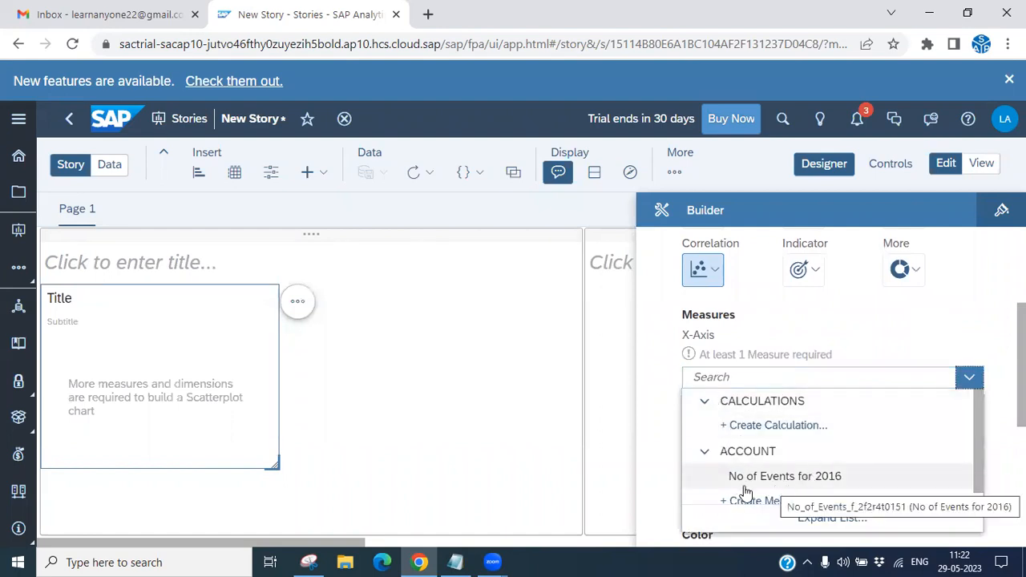
pyautogui.click(806, 485)
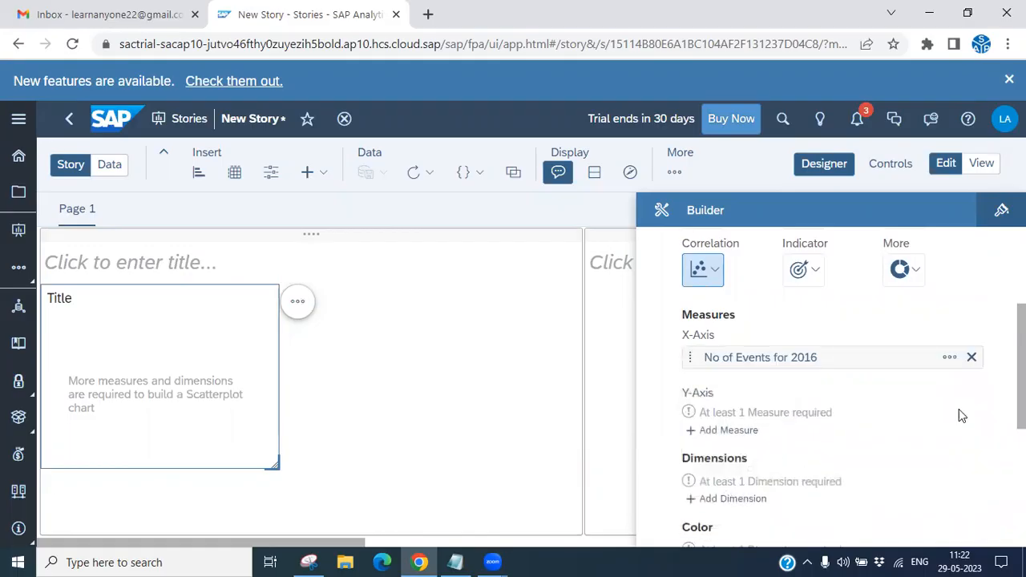
pyautogui.scroll(3, 741, 265)
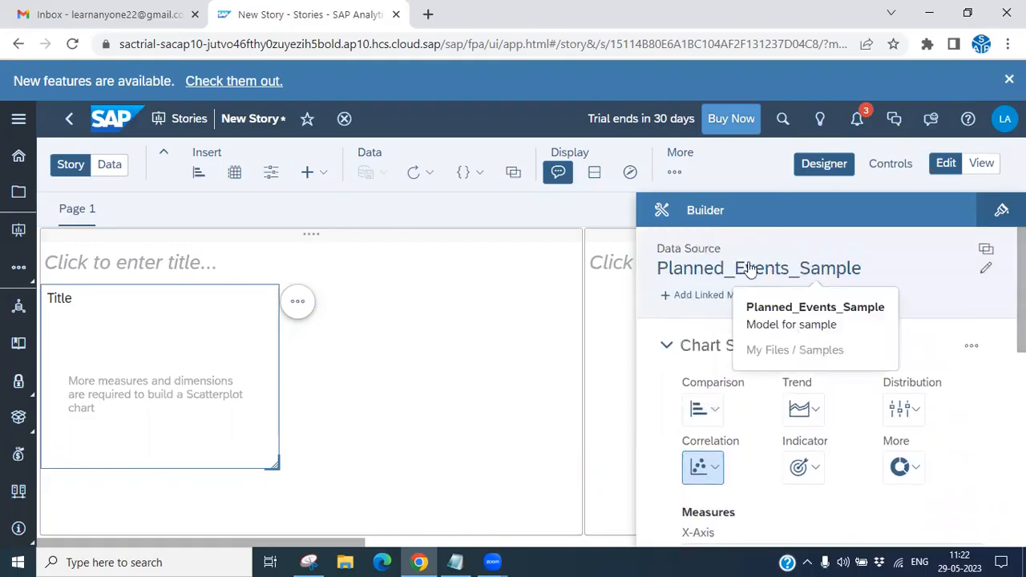
# - Open the linked-model dialog and add BestRunJuice_SampleModel as the second model to link with Planned_Events_Sample
pyautogui.click(724, 304)
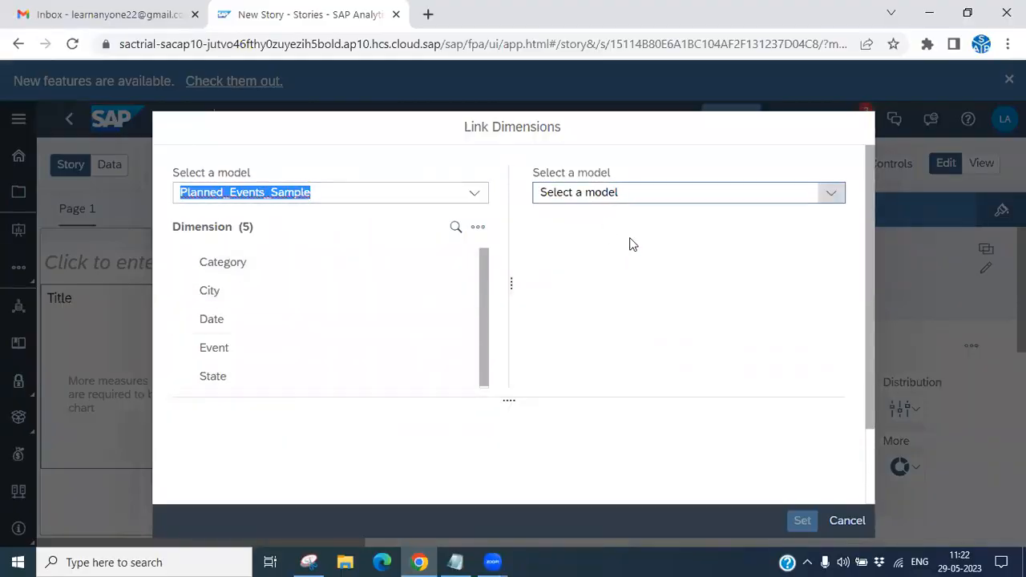
pyautogui.click(832, 194)
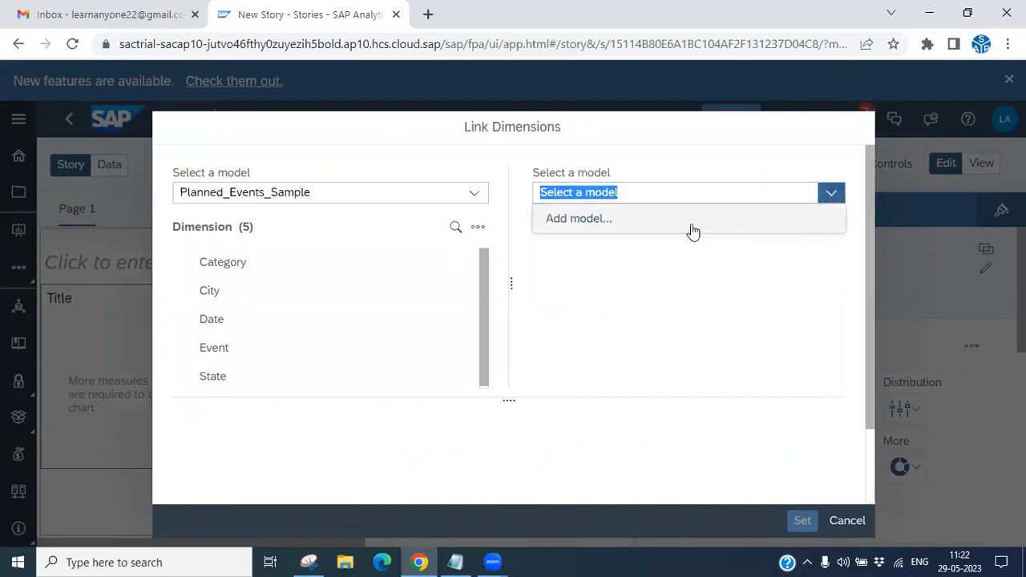
pyautogui.click(585, 221)
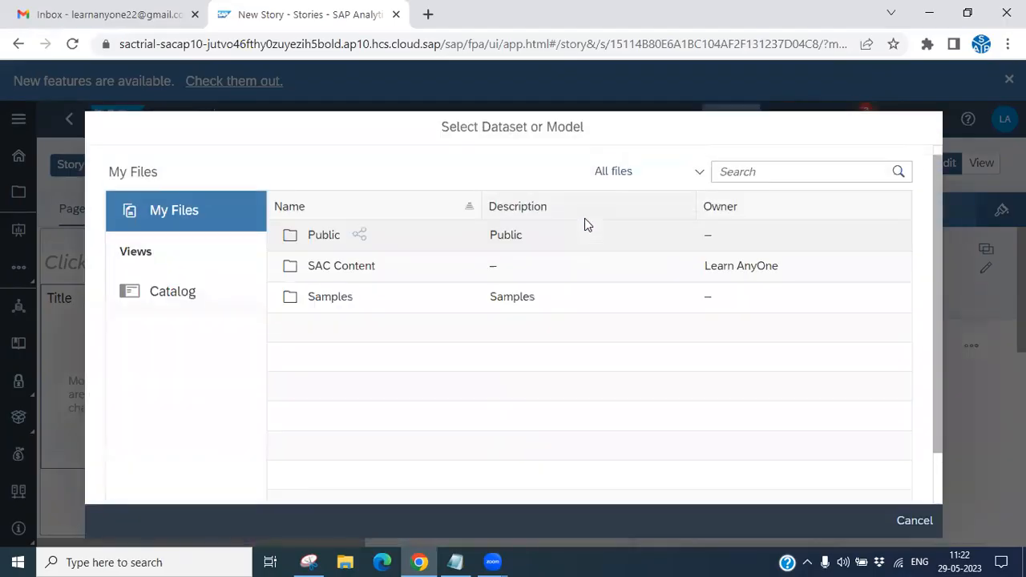
pyautogui.click(308, 561)
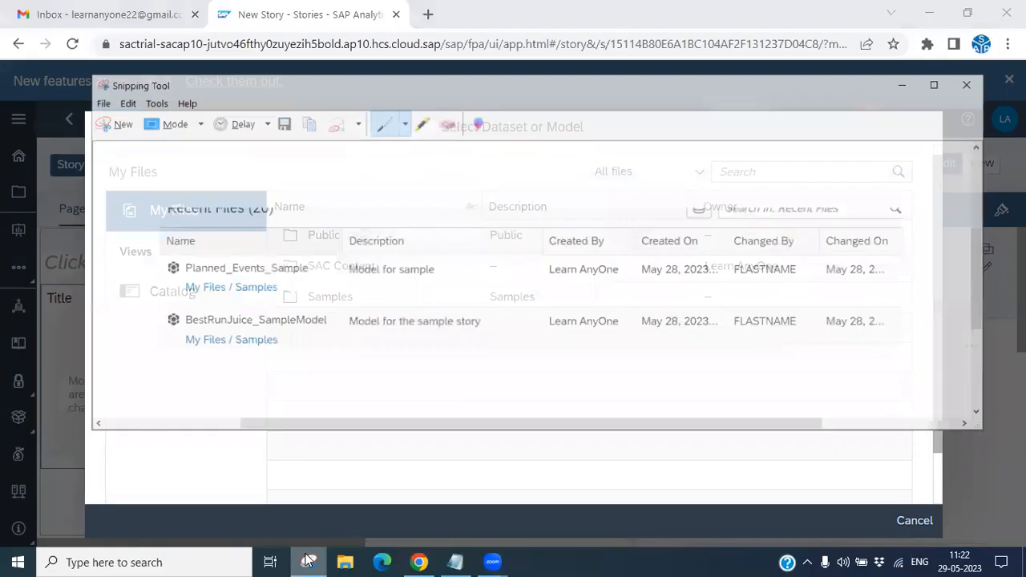
pyautogui.click(745, 178)
pyautogui.write('bestrun')
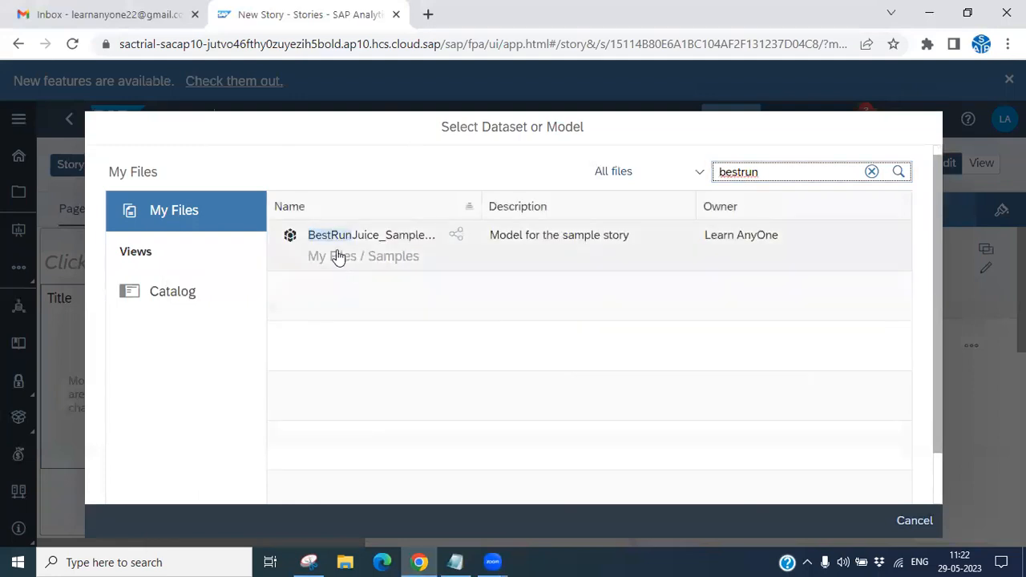
pyautogui.click(339, 247)
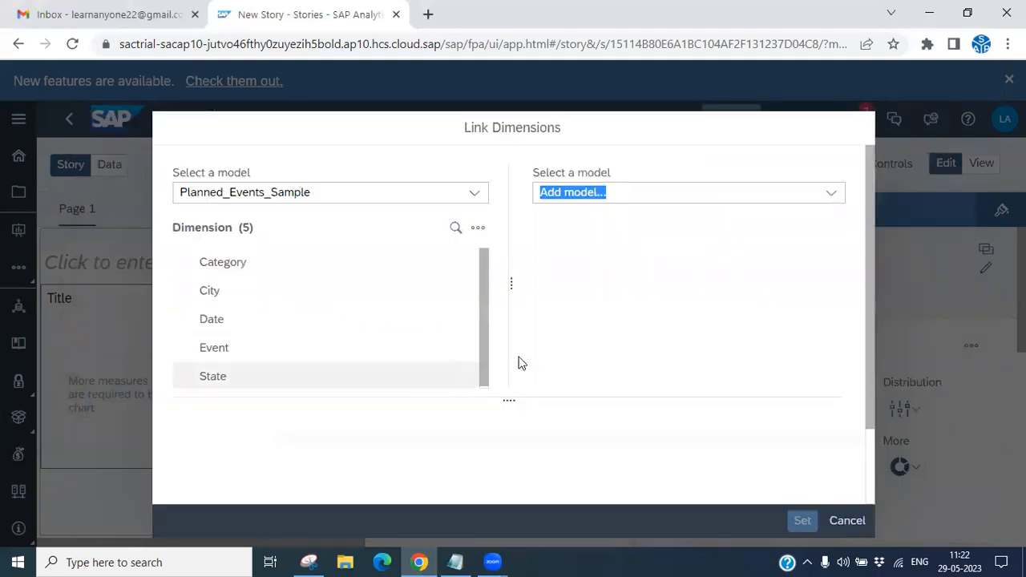
pyautogui.click(829, 194)
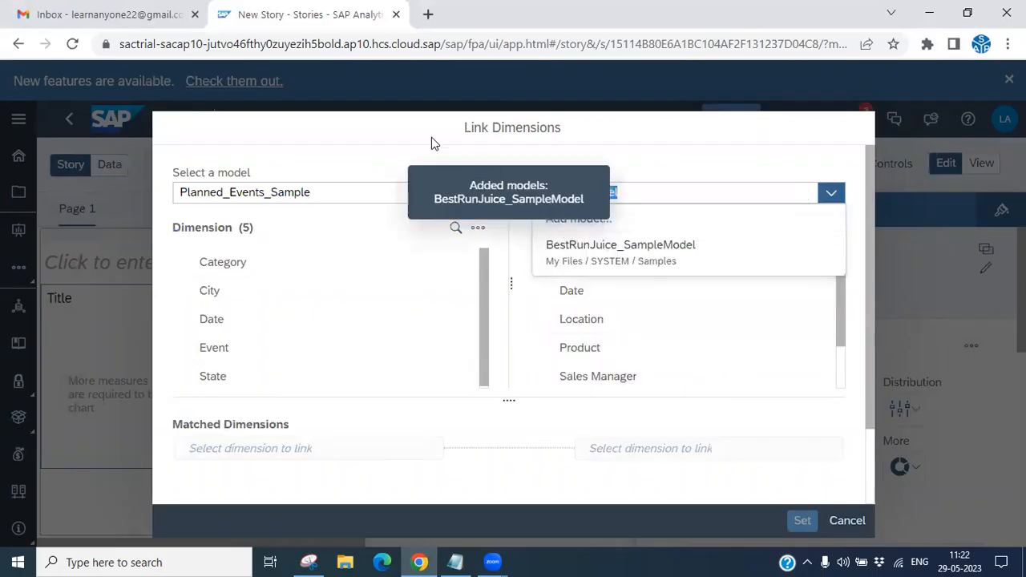
pyautogui.click(630, 194)
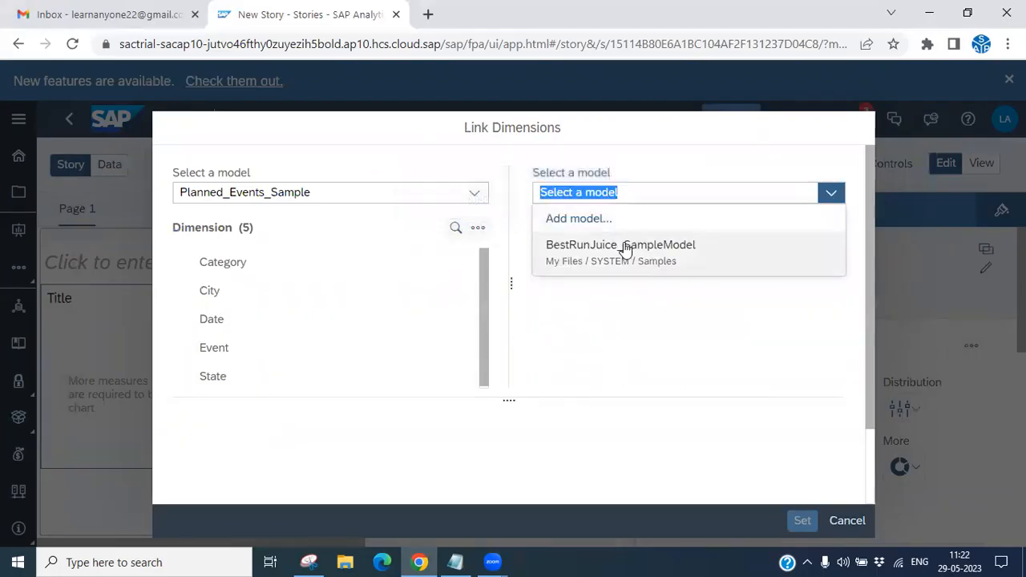
pyautogui.click(623, 248)
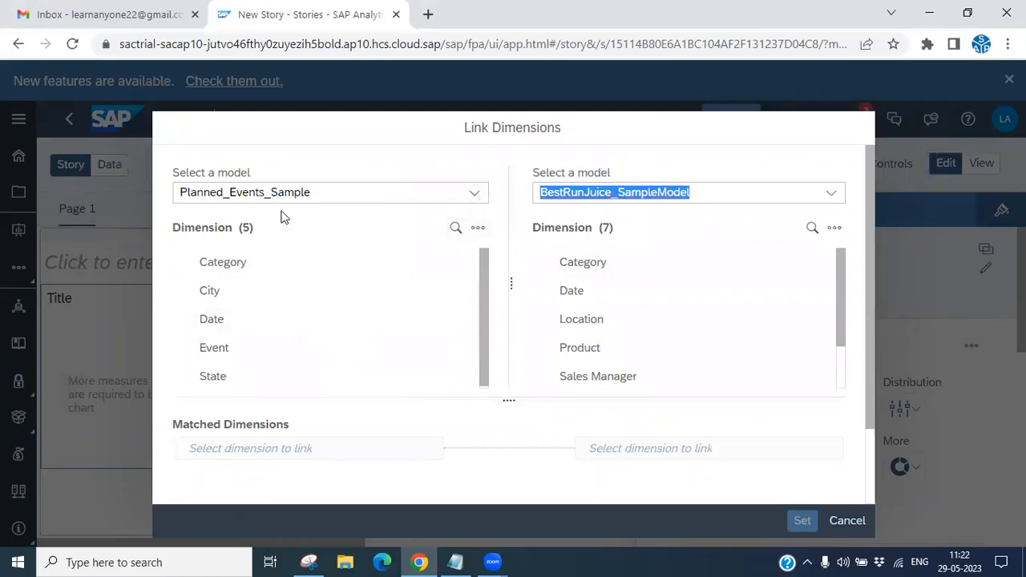
# - Match the City dimension of Planned_Events_Sample with the Location dimension of BestRunJuice_SampleModel
pyautogui.click(218, 303)
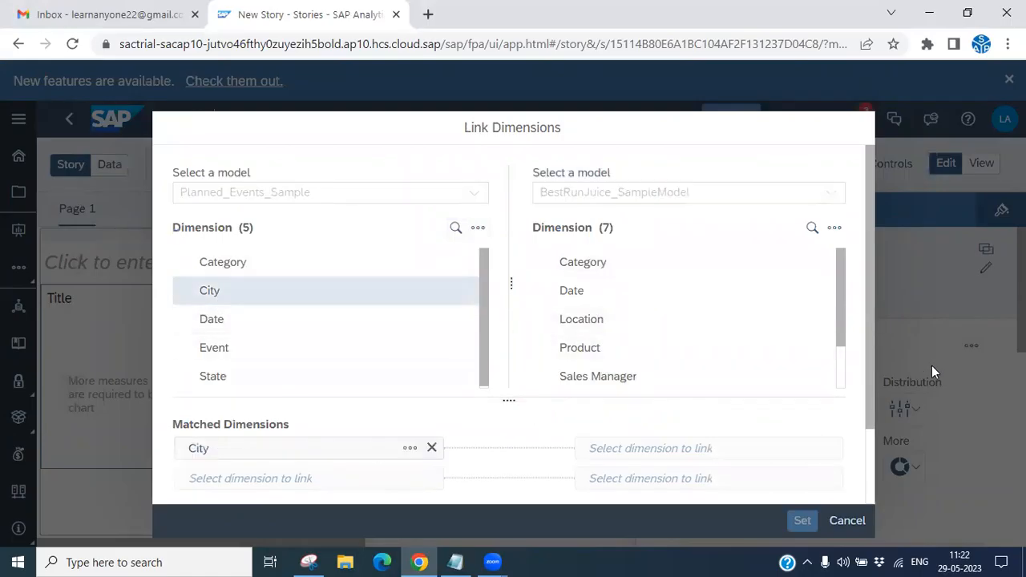
pyautogui.moveTo(843, 328); pyautogui.dragTo(846, 347)
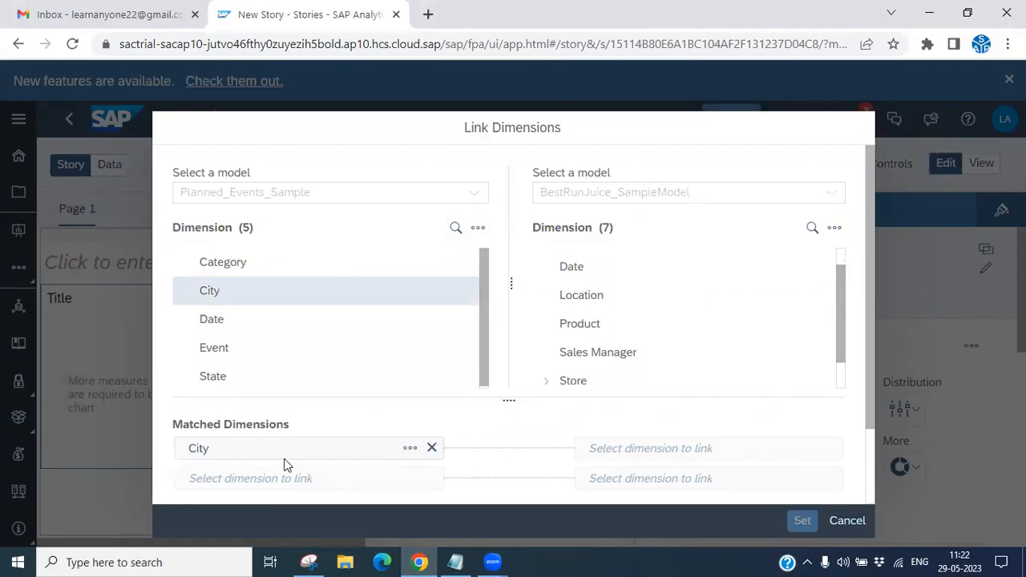
pyautogui.click(582, 302)
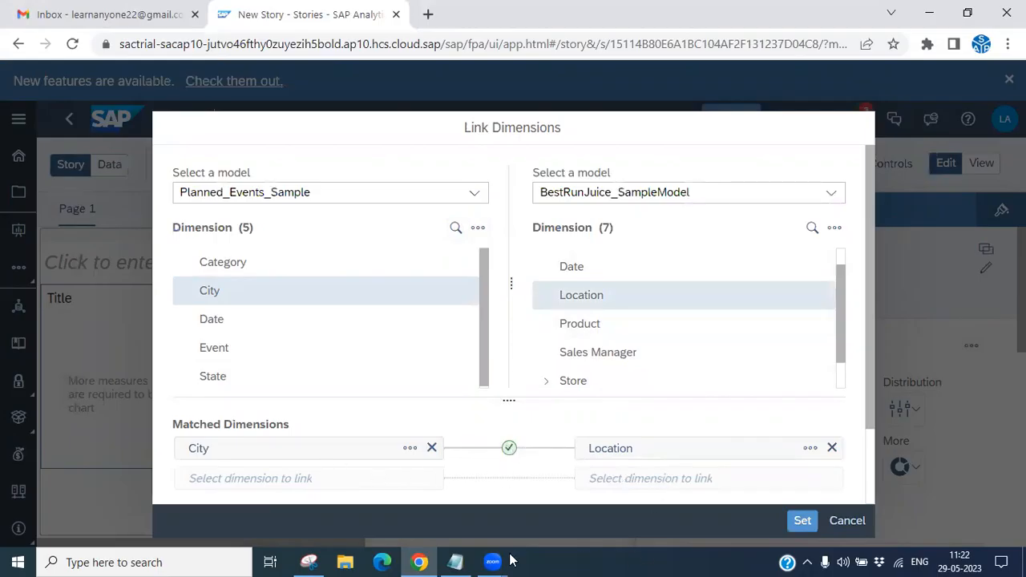
# - Highlight the Link Different Model topic in the Notepad outline
pyautogui.click(454, 562)
pyautogui.click(215, 158)
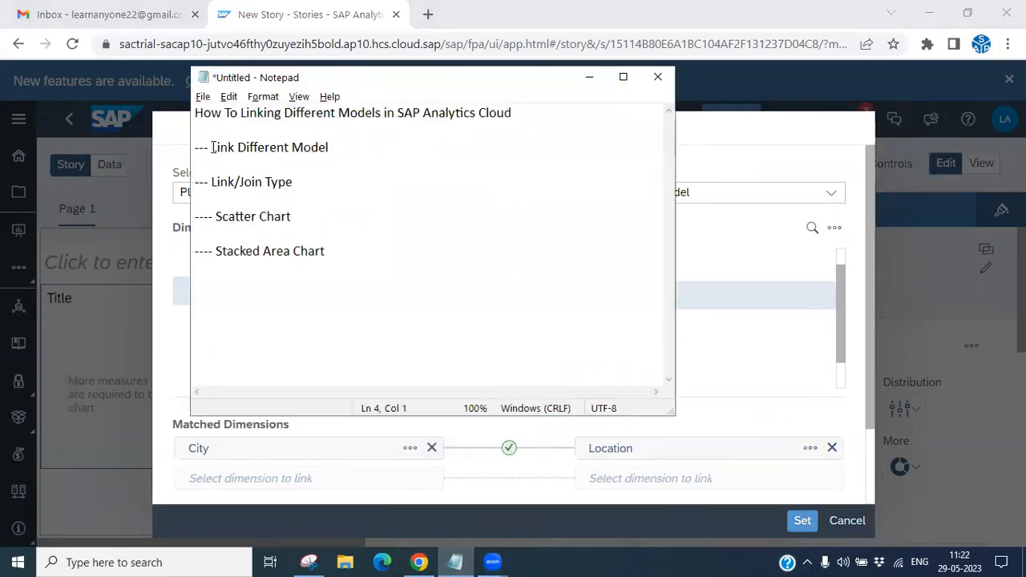
pyautogui.moveTo(211, 148); pyautogui.dragTo(341, 153)
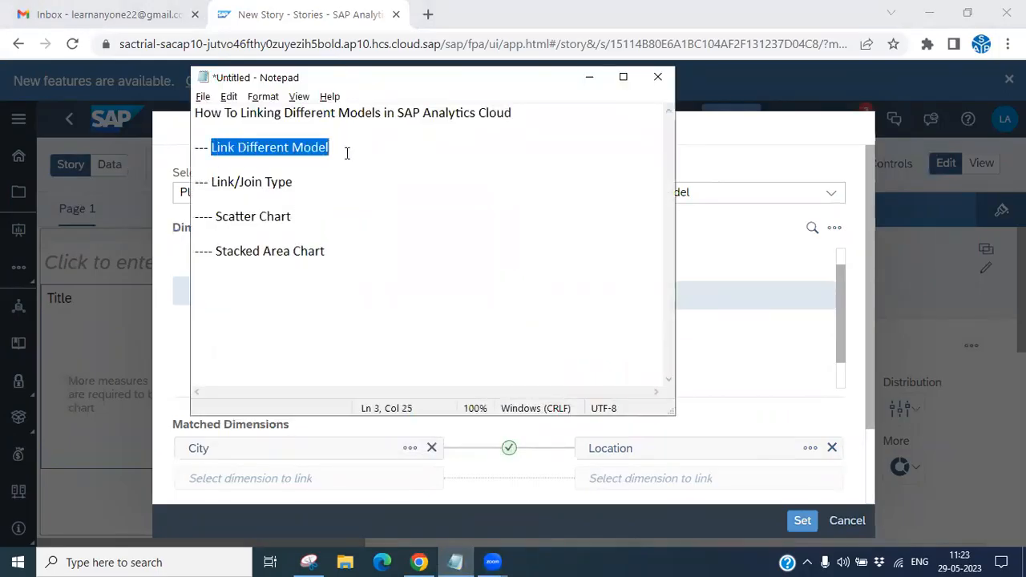
# - Apply the City–Location dimension link between the two models
pyautogui.click(589, 80)
pyautogui.scroll(-1, 870, 345)
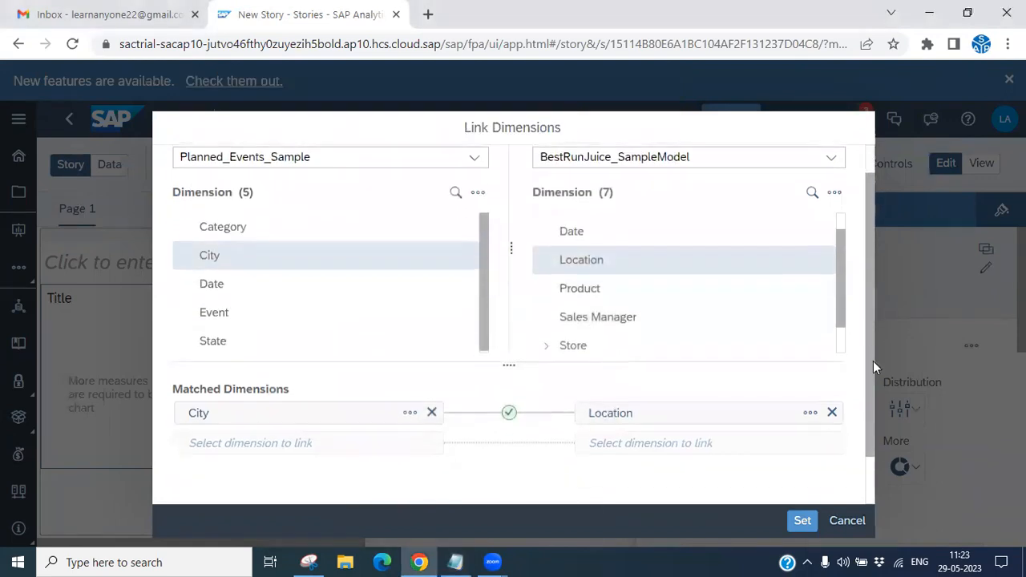
pyautogui.scroll(1, 302, 240)
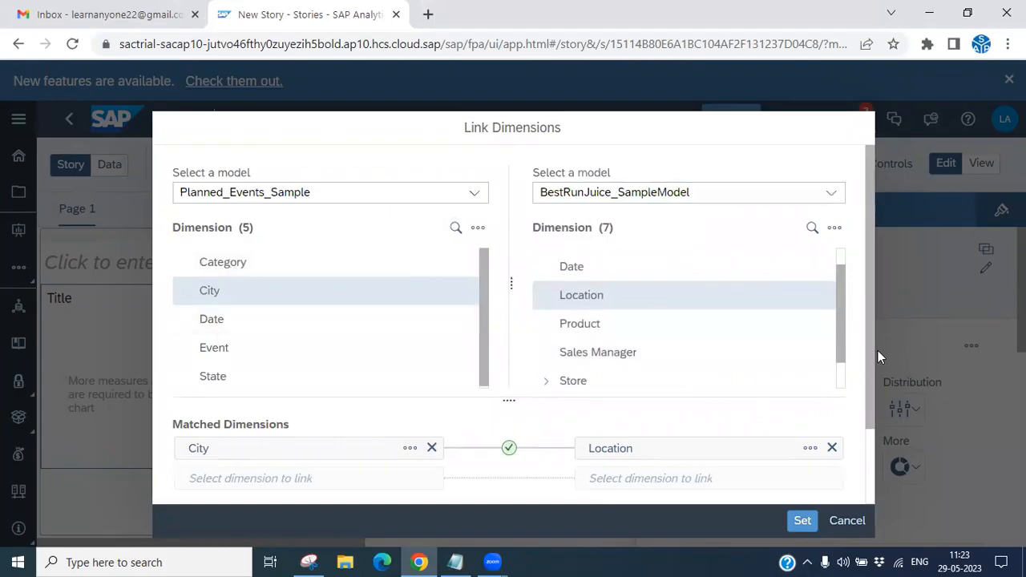
pyautogui.scroll(-2, 873, 368)
pyautogui.click(800, 522)
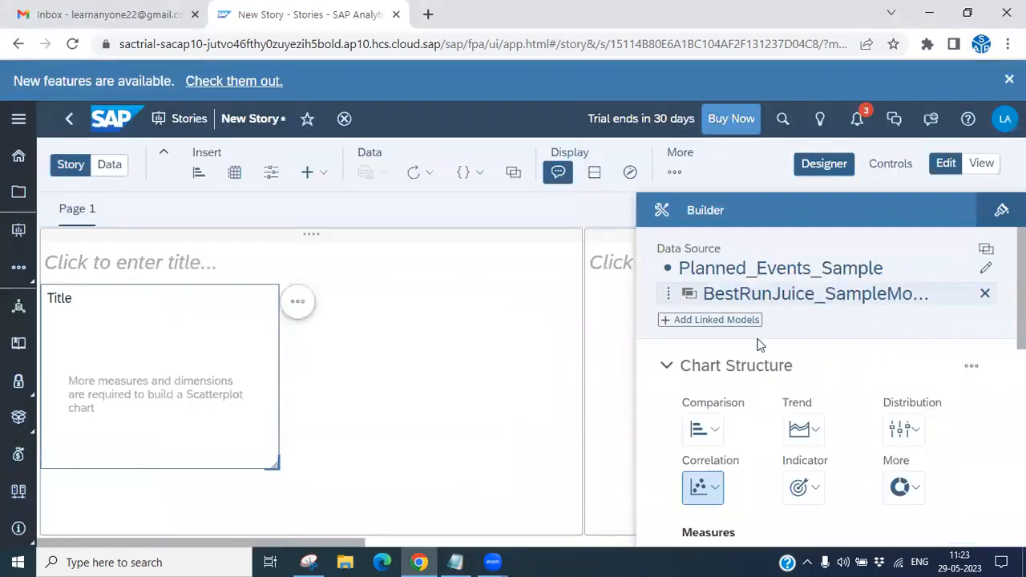
# - Add Gross Margin from BestRunJuice_SampleModel as the scatterplot's Y-axis measure
pyautogui.scroll(-3, 834, 385)
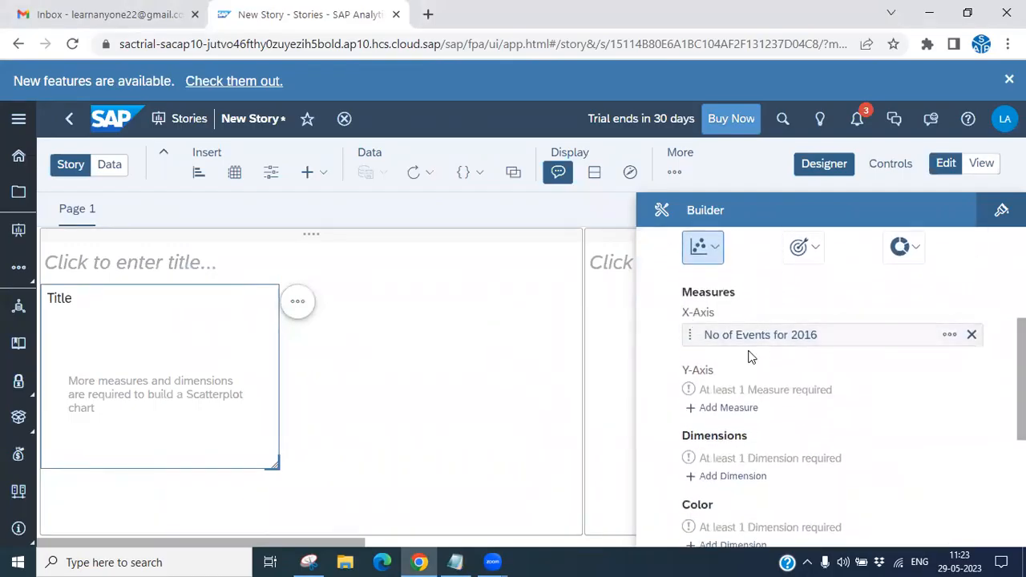
pyautogui.click(723, 410)
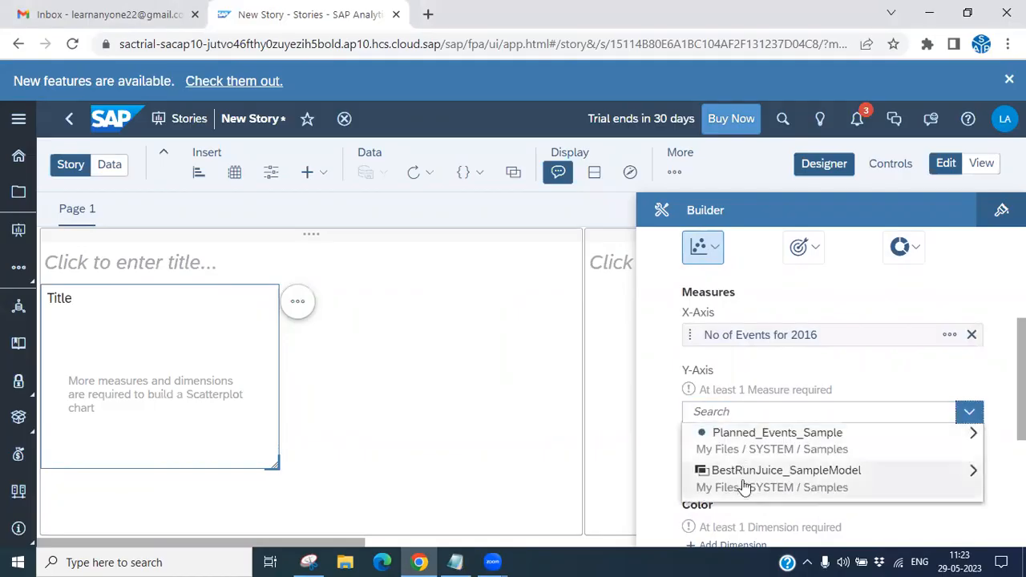
pyautogui.click(743, 485)
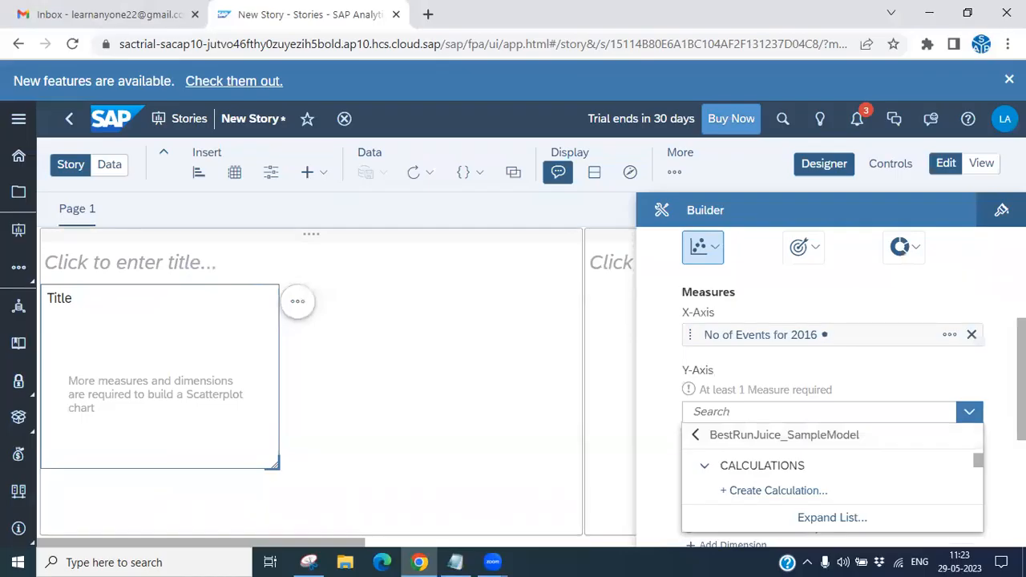
pyautogui.click(995, 453)
pyautogui.scroll(-1, 811, 461)
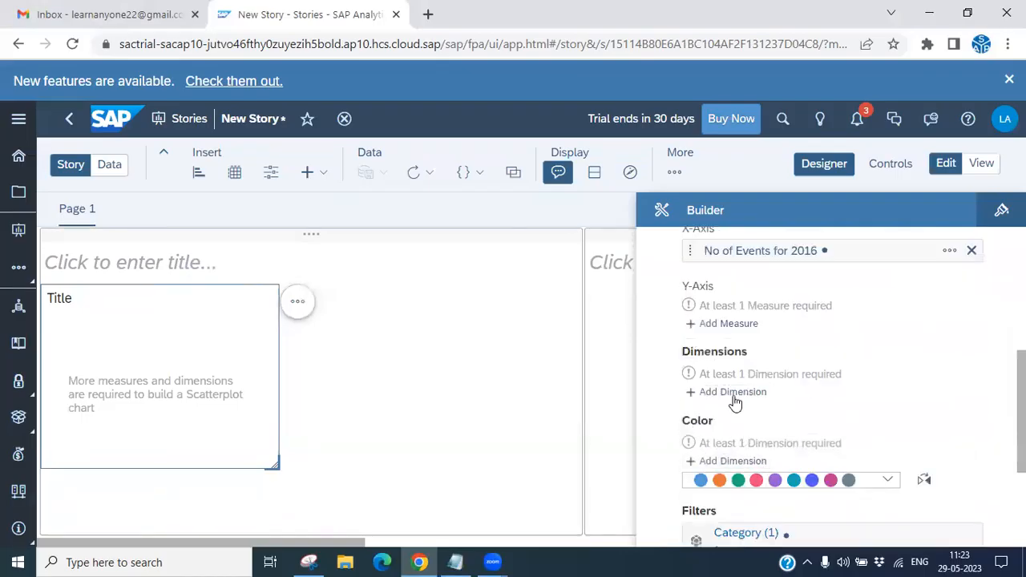
pyautogui.click(728, 324)
pyautogui.click(753, 401)
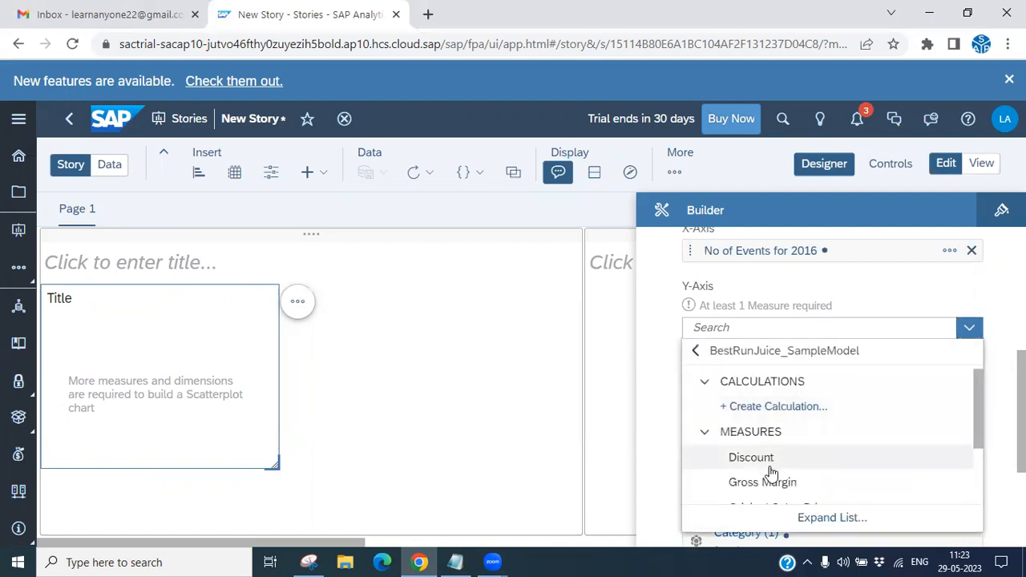
pyautogui.scroll(-2, 769, 473)
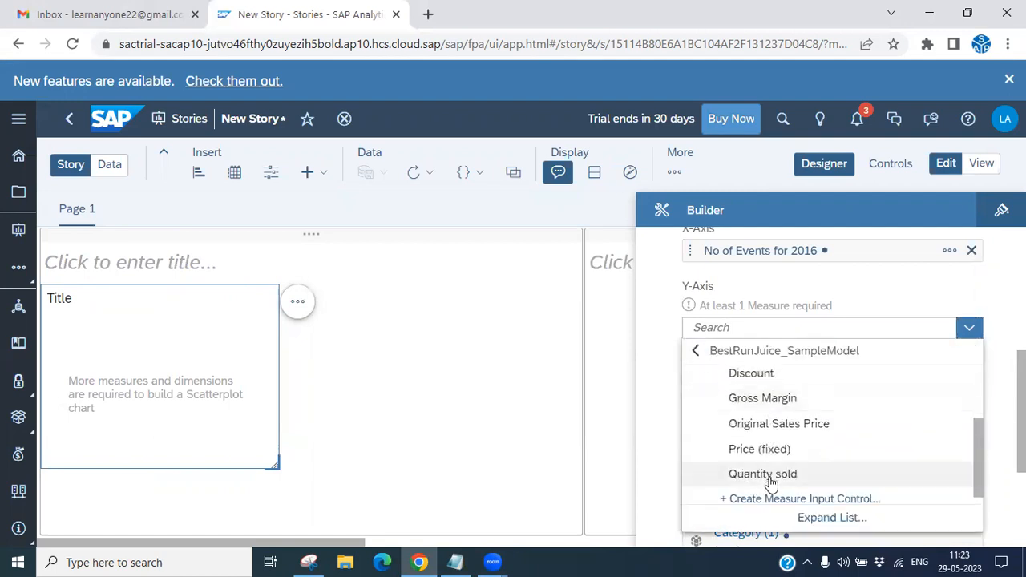
pyautogui.click(767, 407)
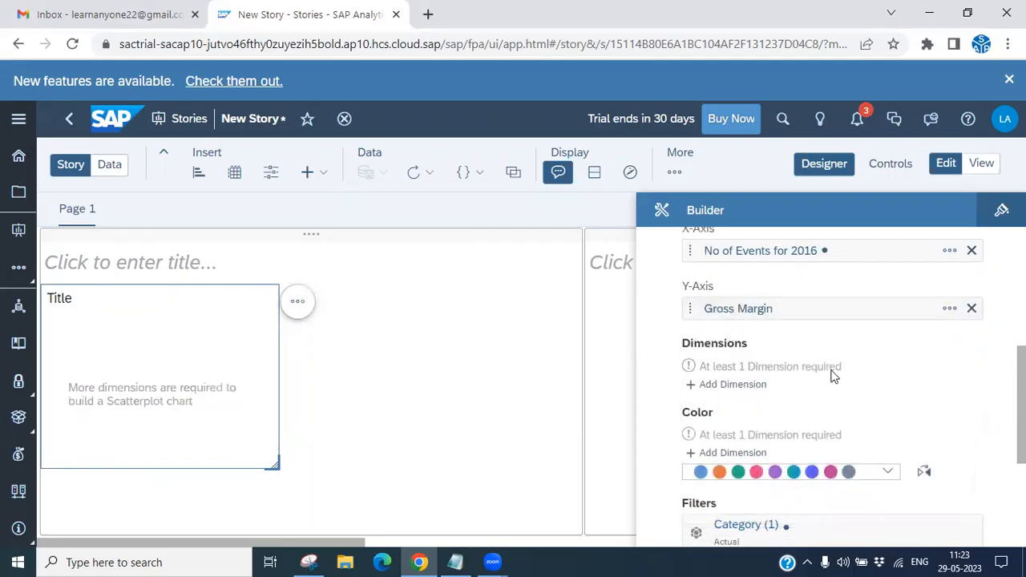
# - Browse the BestRunJuice_SampleModel dimensions offered for the scatterplot's Dimensions slot
pyautogui.scroll(-1, 861, 422)
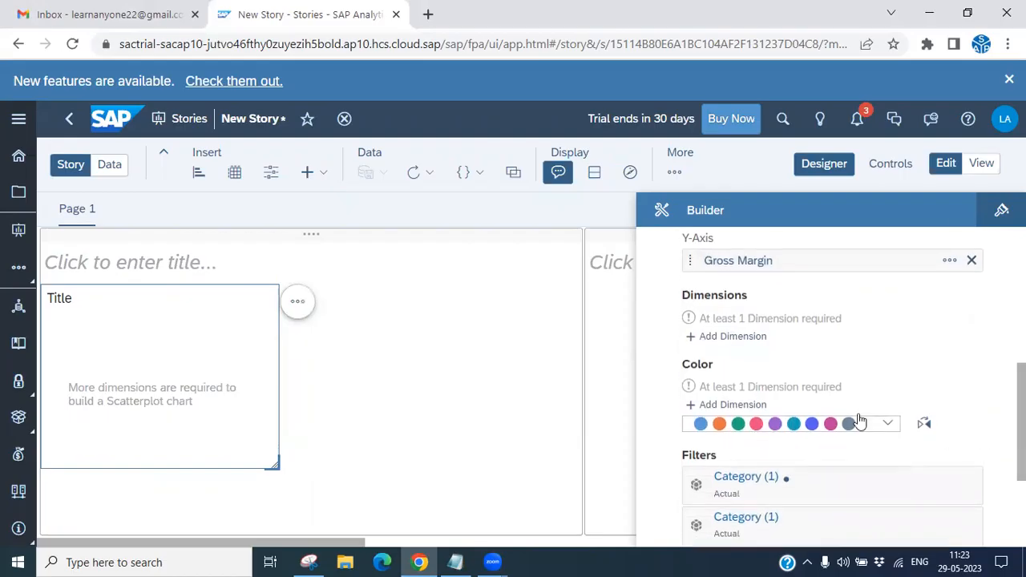
pyautogui.click(735, 337)
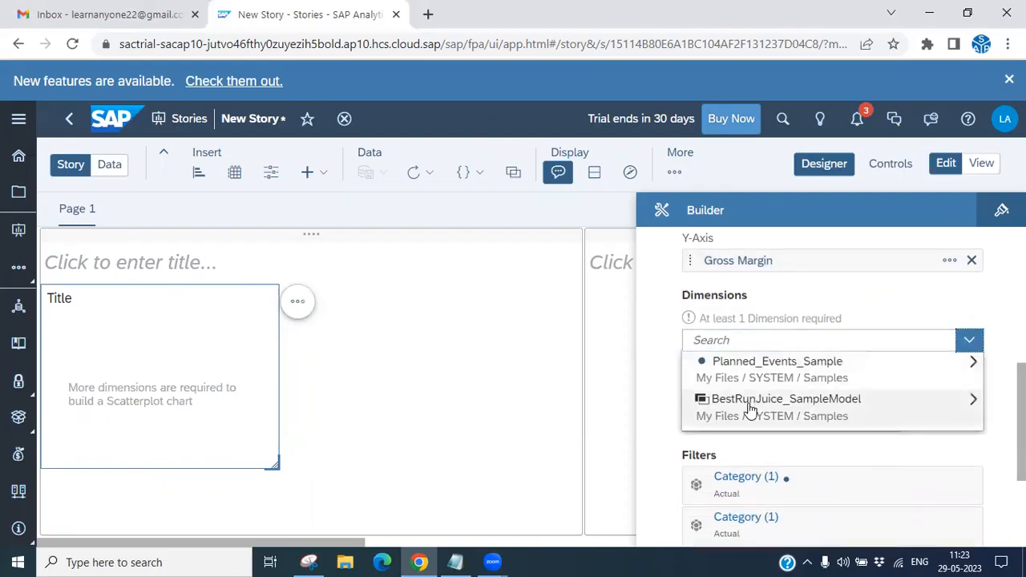
pyautogui.click(749, 405)
pyautogui.scroll(-2, 761, 469)
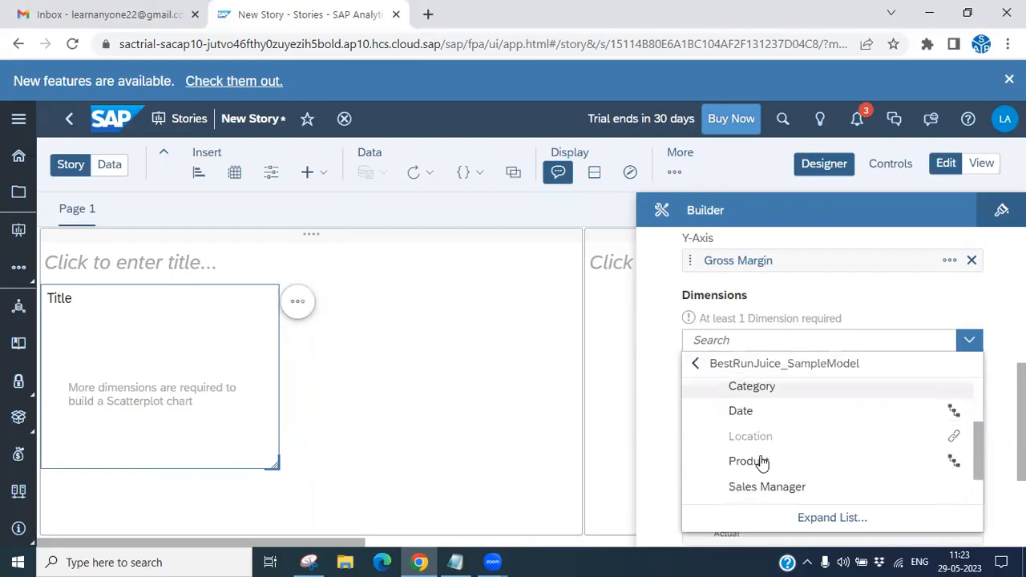
pyautogui.scroll(-1, 762, 473)
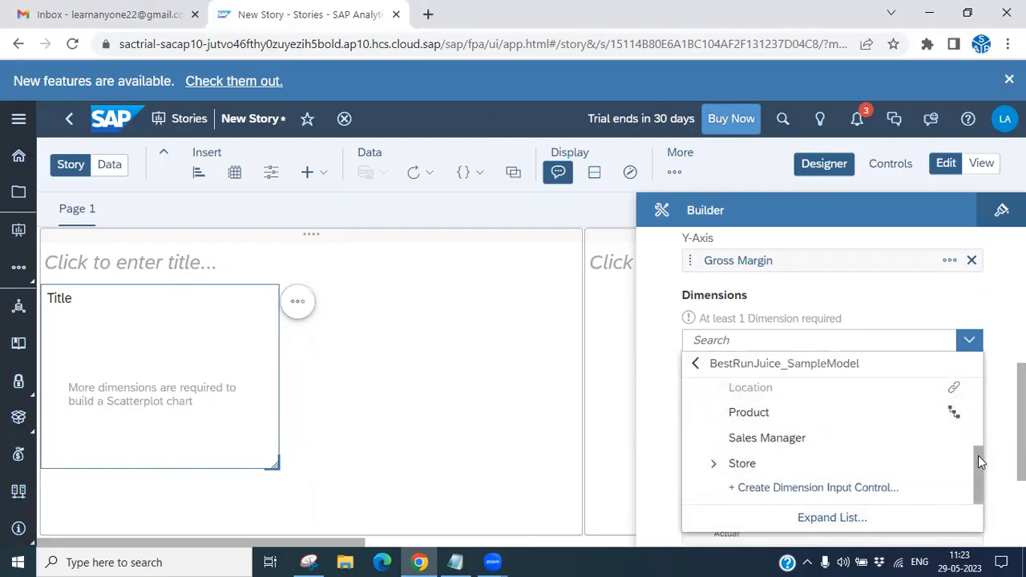
pyautogui.scroll(1, 981, 460)
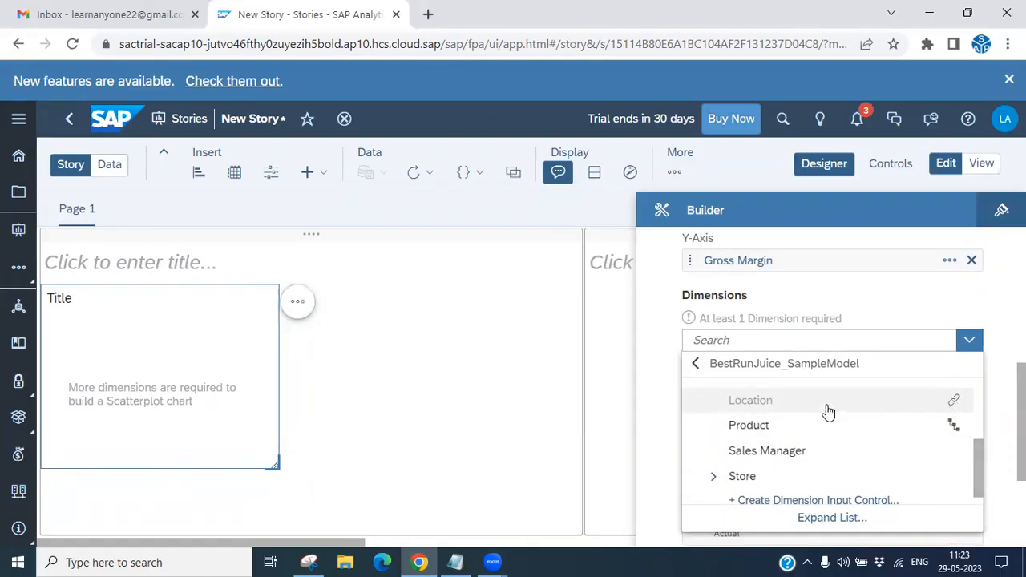
pyautogui.scroll(5, 776, 467)
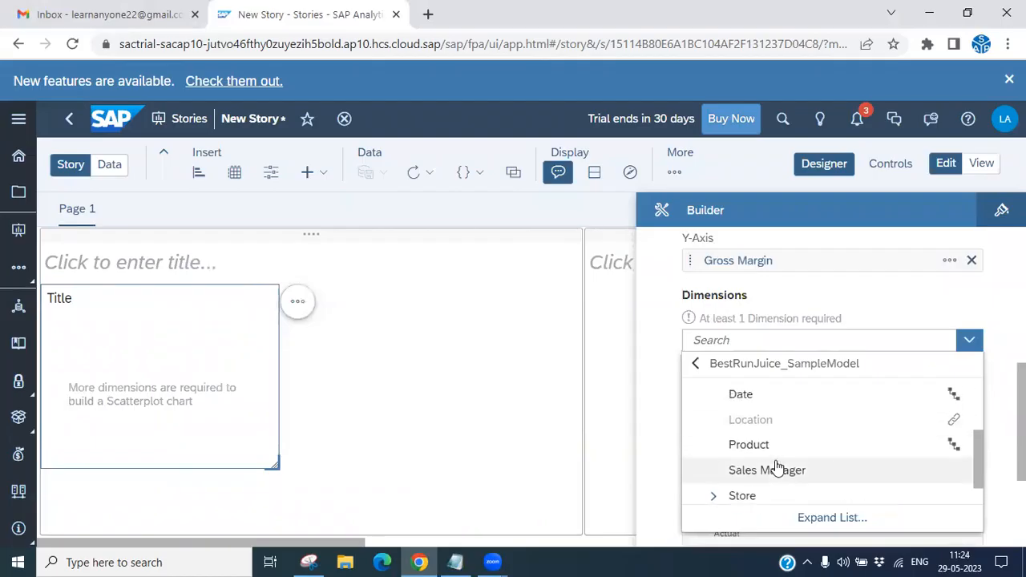
pyautogui.scroll(-2, 775, 463)
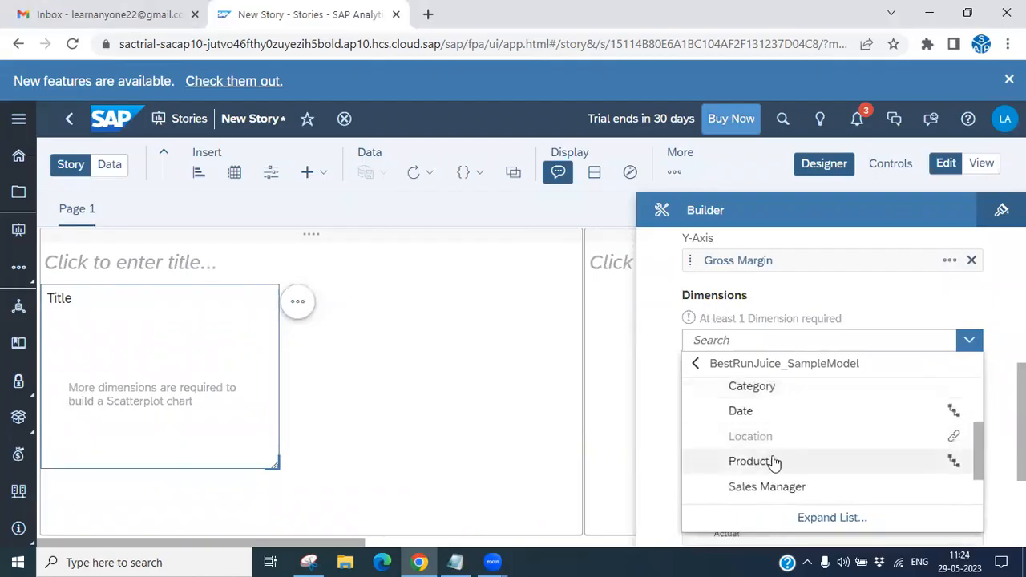
pyautogui.scroll(3, 774, 464)
pyautogui.click(968, 341)
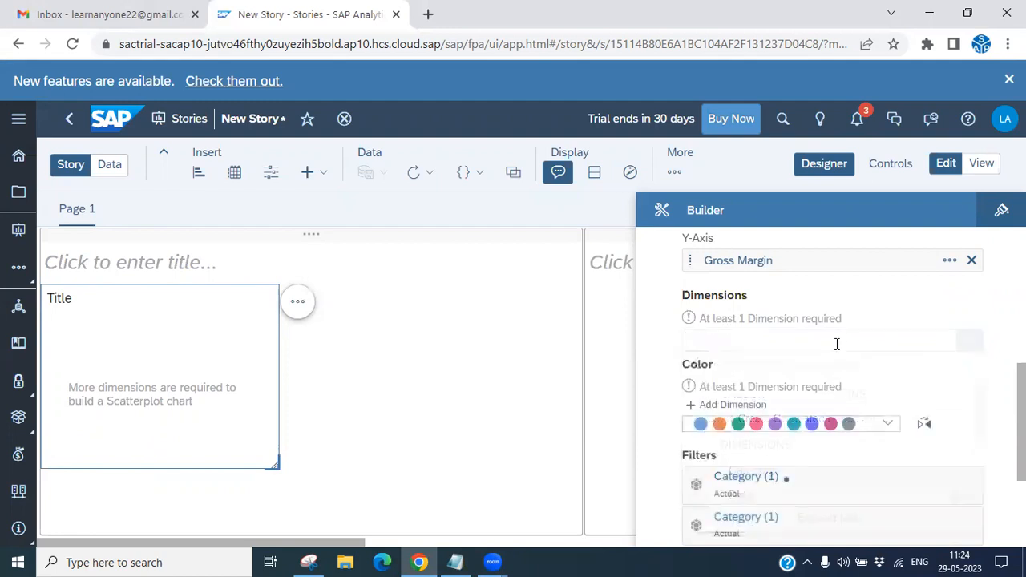
# - Add City from Planned_Events_Sample as the scatterplot's dimension
pyautogui.click(724, 338)
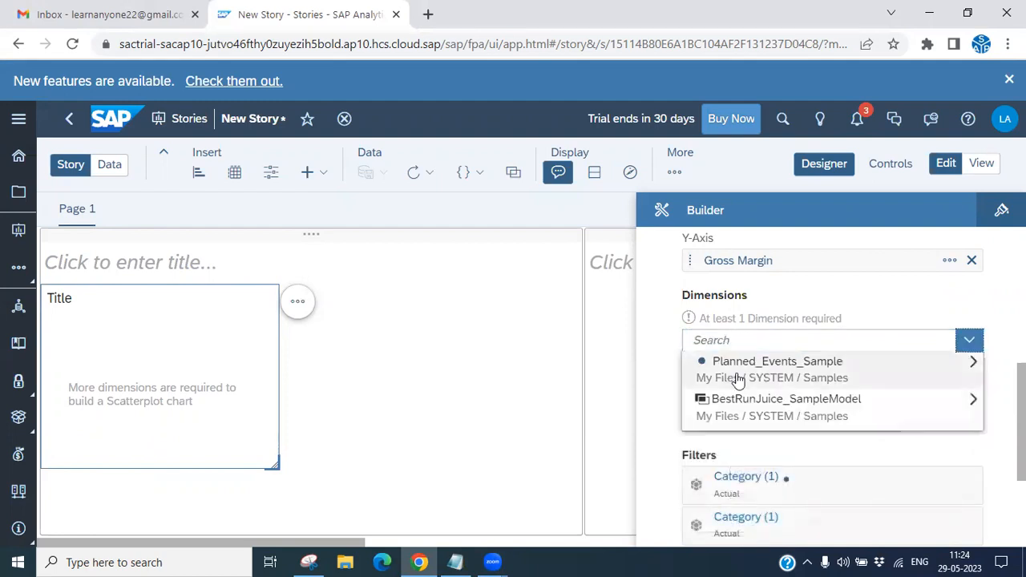
pyautogui.click(745, 376)
pyautogui.scroll(-2, 807, 433)
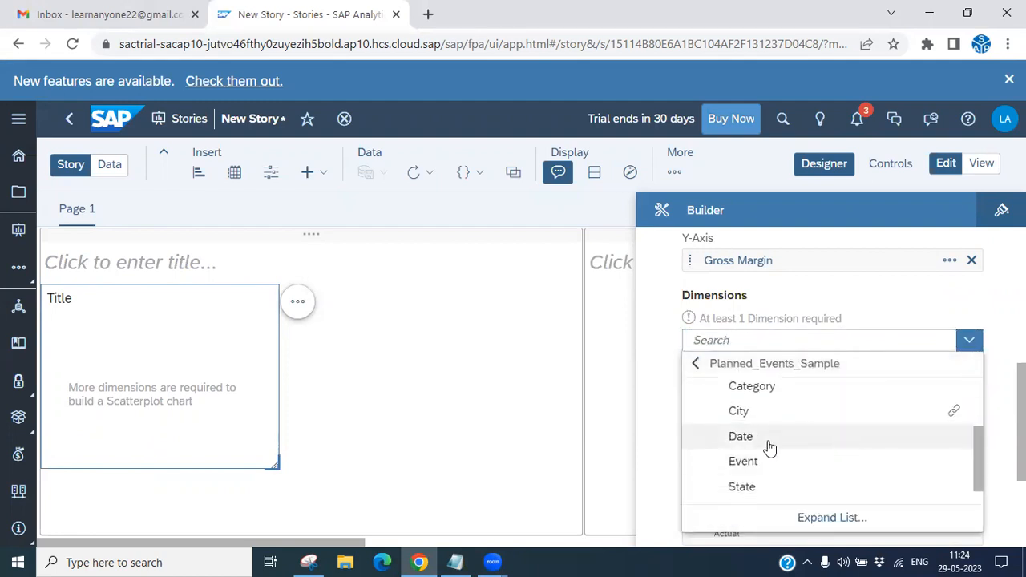
pyautogui.click(741, 412)
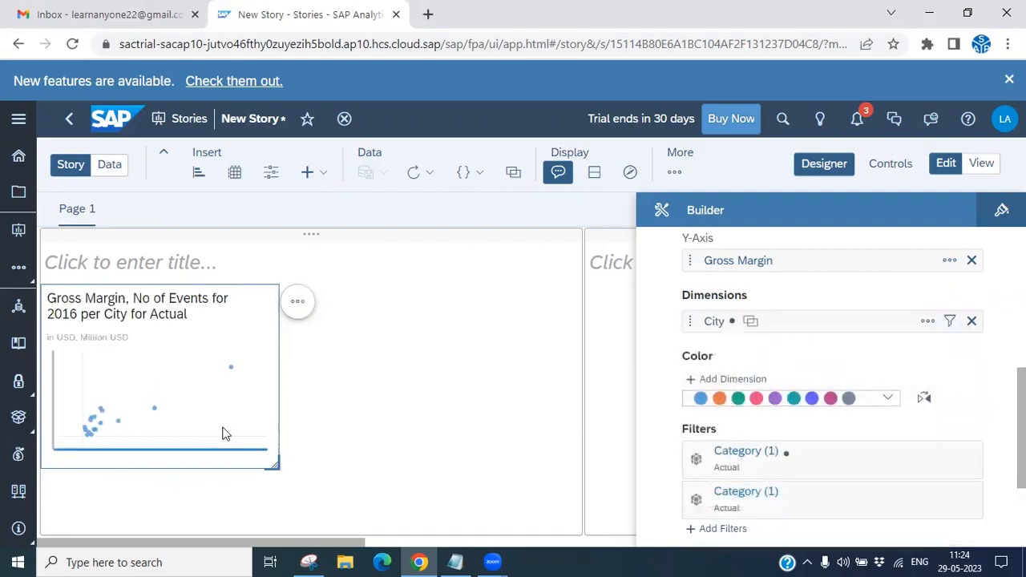
# - Change the scatterplot's color palette to a different standard palette
pyautogui.click(887, 398)
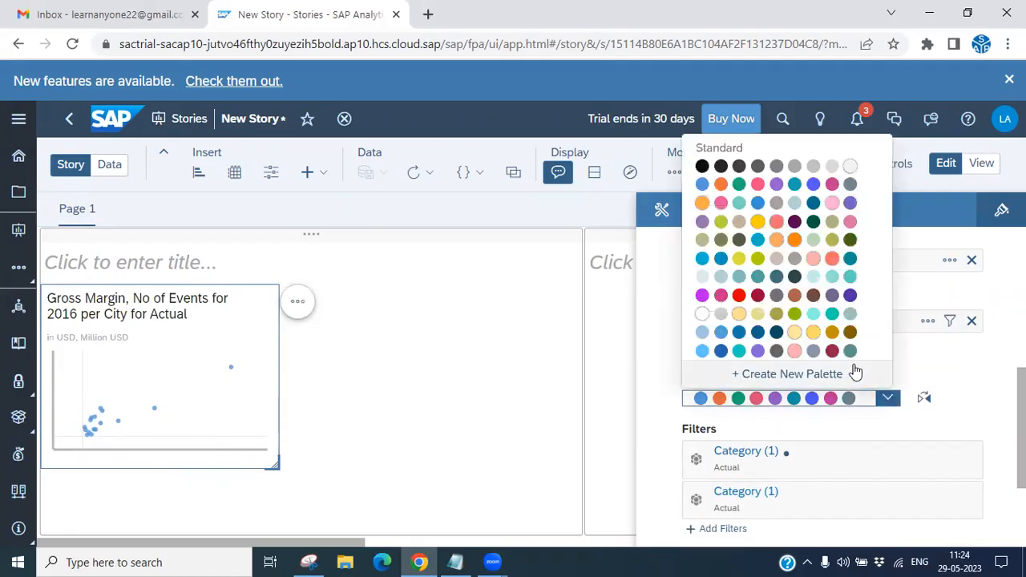
pyautogui.click(776, 223)
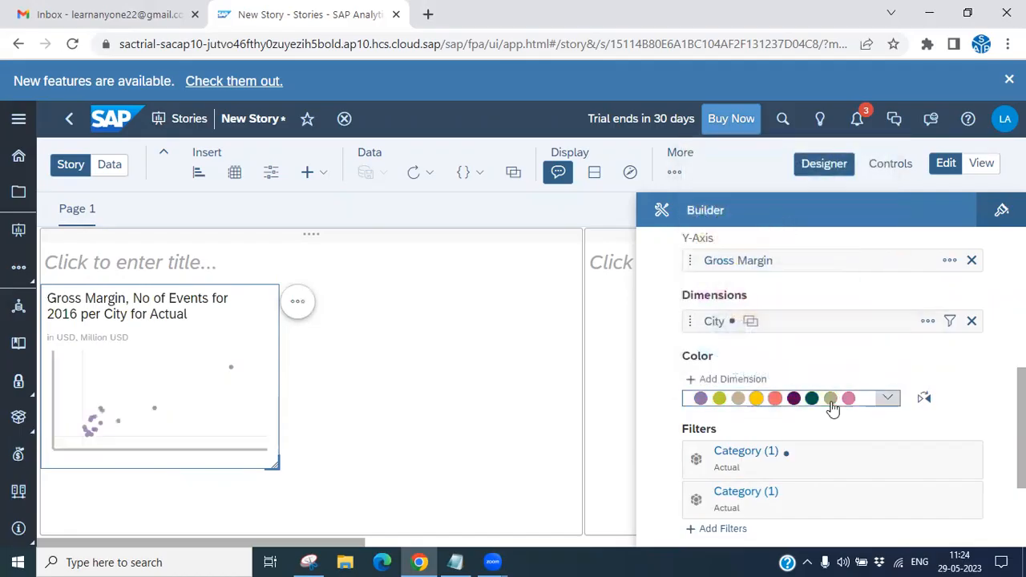
pyautogui.click(887, 399)
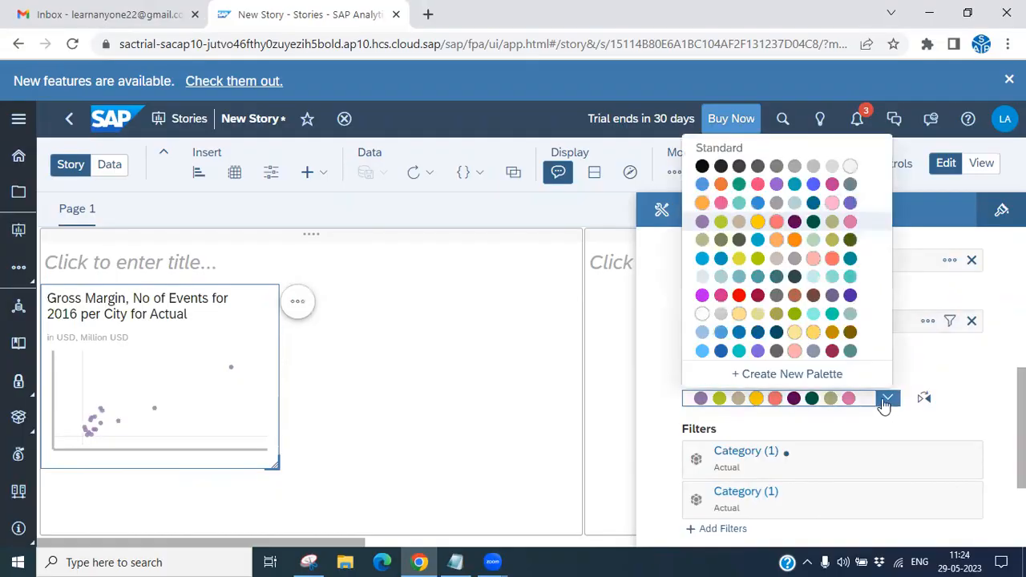
pyautogui.click(757, 222)
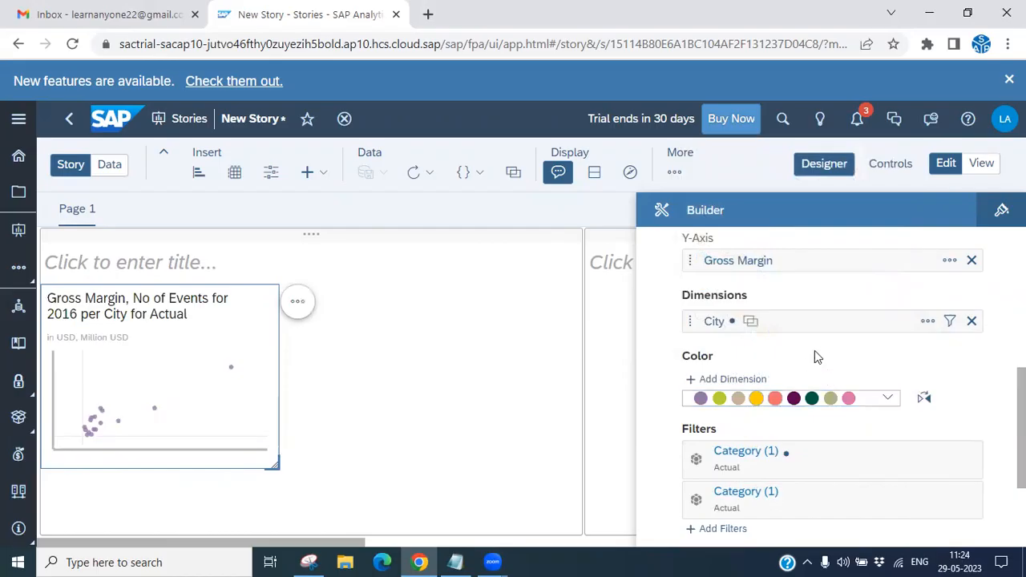
# - Expand the scatterplot to full view
pyautogui.scroll(-3, 801, 425)
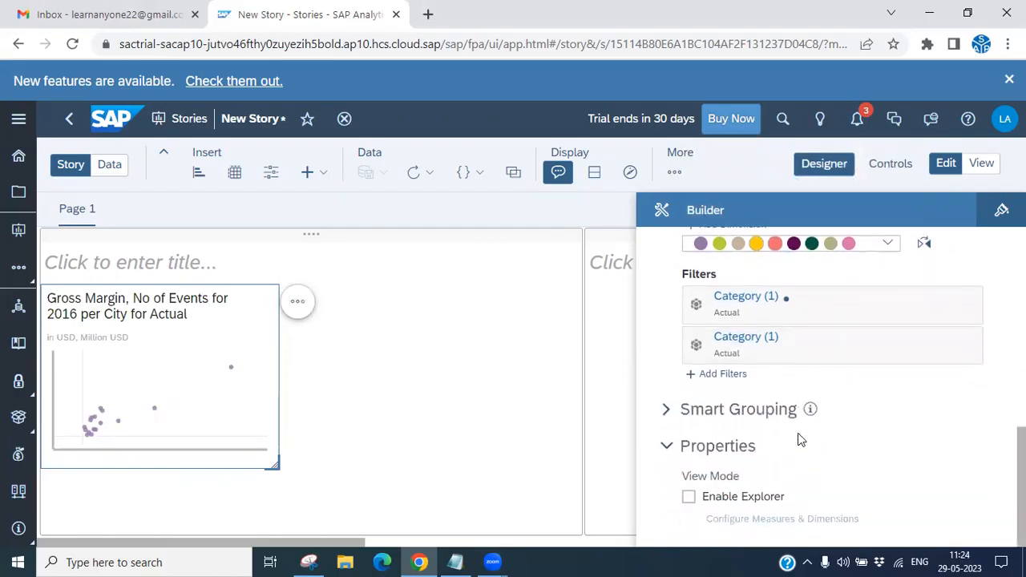
pyautogui.scroll(6, 797, 433)
pyautogui.scroll(2, 799, 436)
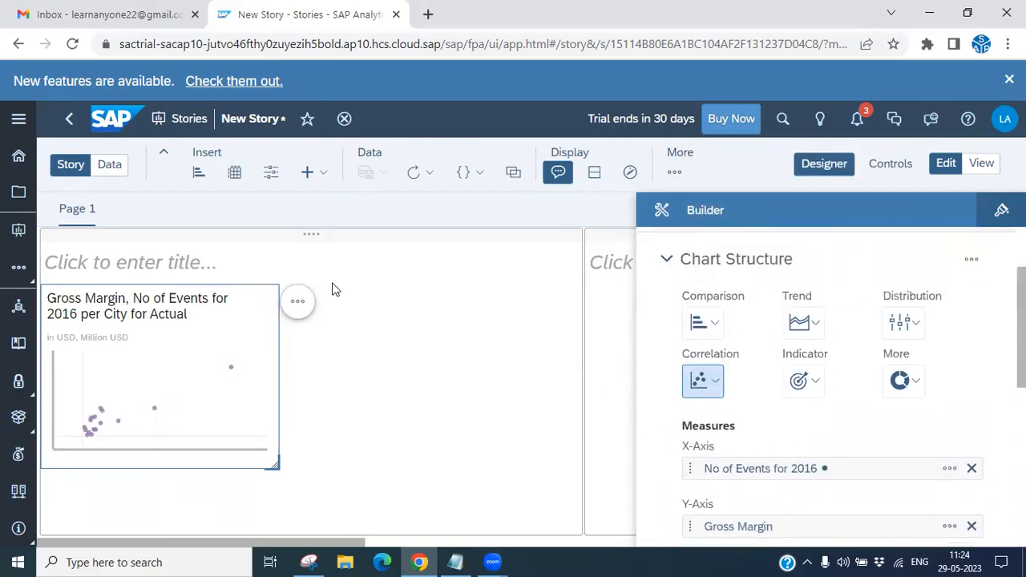
pyautogui.click(297, 301)
pyautogui.click(371, 453)
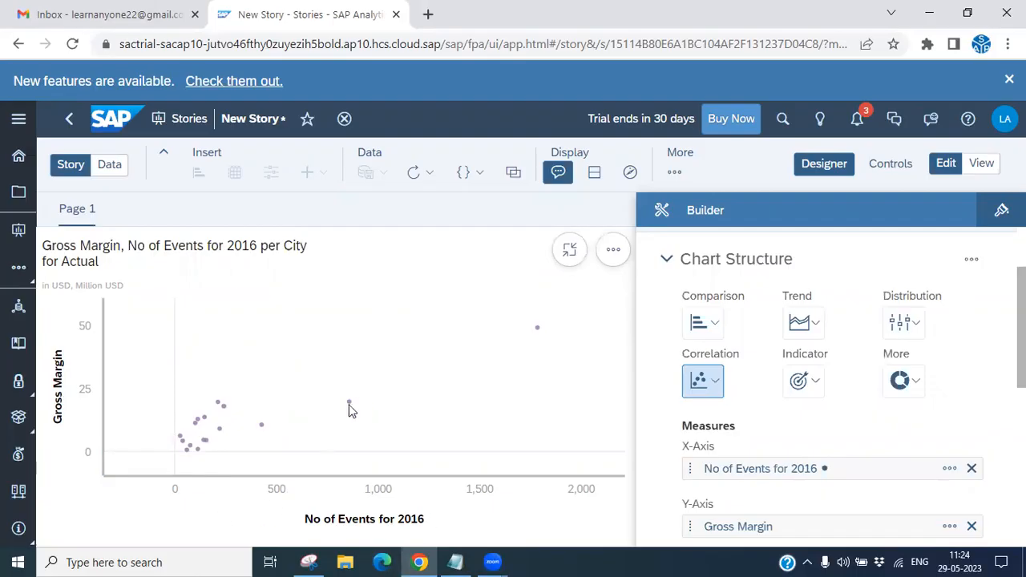
# - Filter the scatterplot to the data point at the far upper right
pyautogui.moveTo(349, 403)
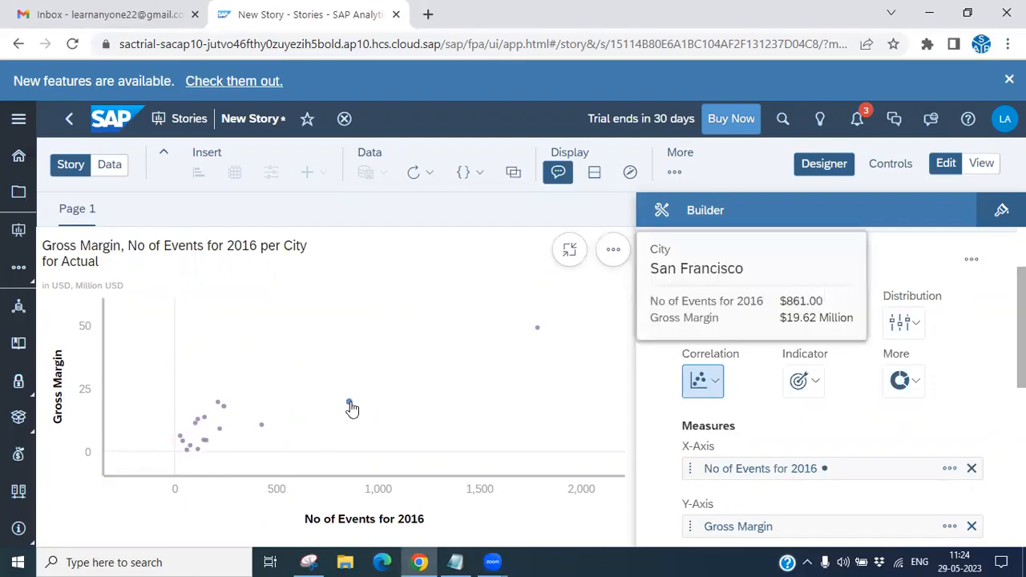
pyautogui.click(538, 329)
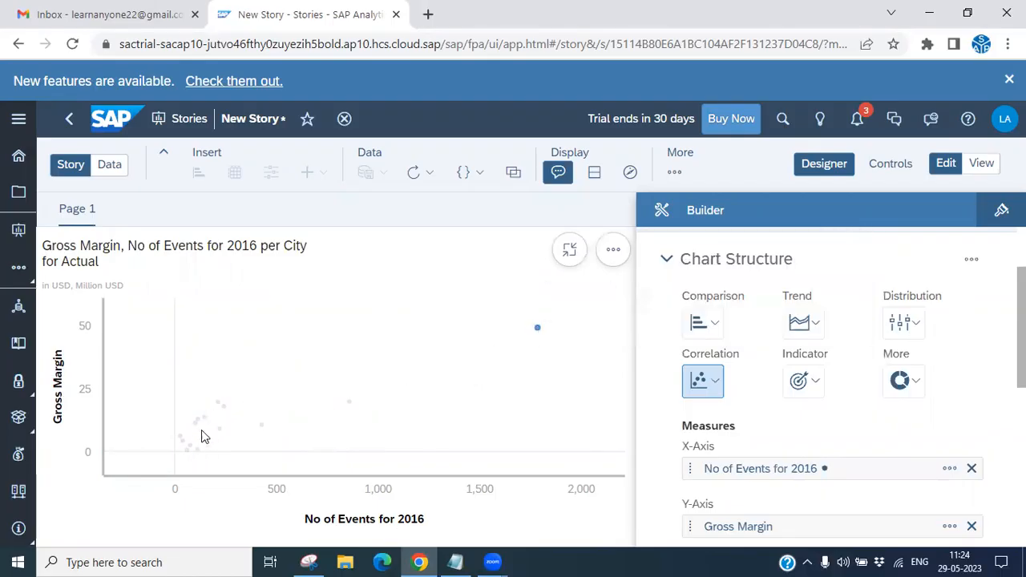
pyautogui.click(561, 303)
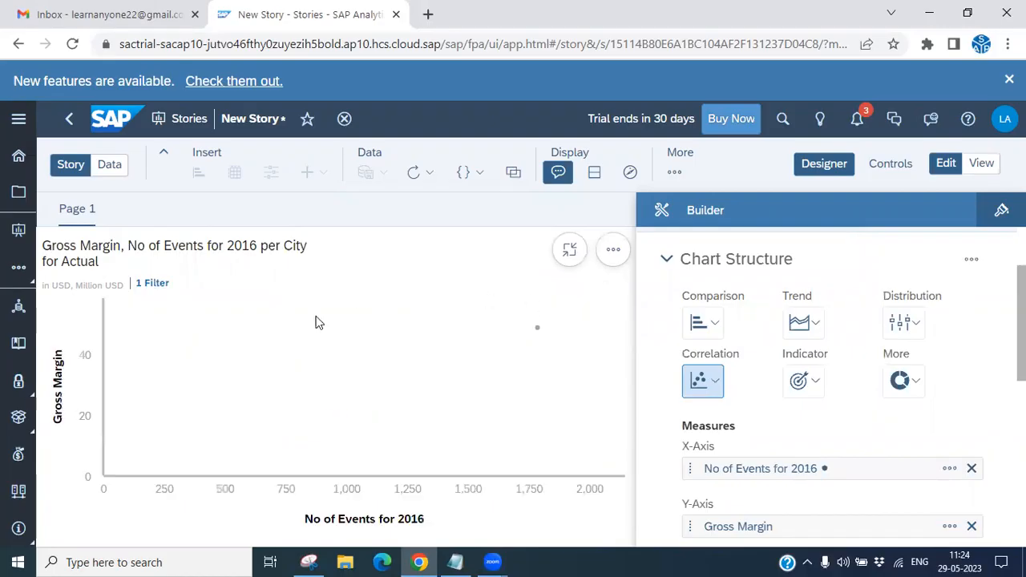
# - Remove the point filter from the scatterplot
pyautogui.click(153, 283)
pyautogui.click(165, 284)
pyautogui.click(175, 284)
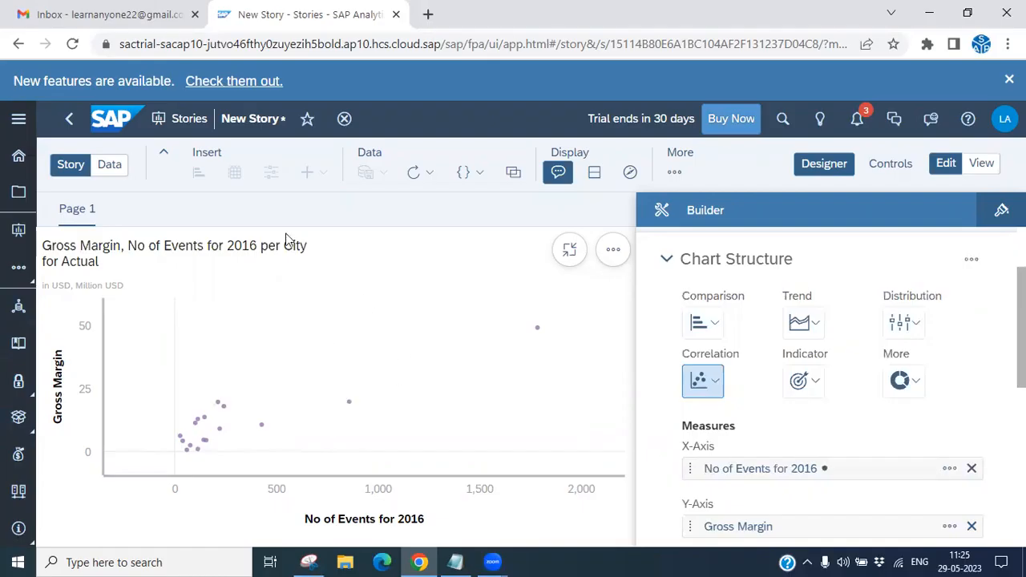
# - Review the tutorial outline items in Notepad, then minimize it
pyautogui.click(455, 562)
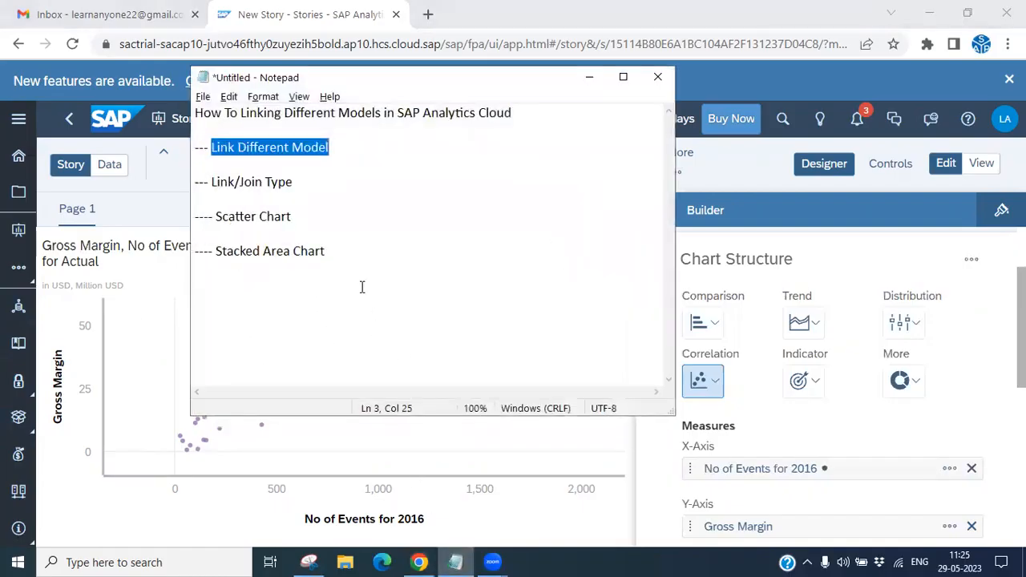
pyautogui.moveTo(308, 220); pyautogui.dragTo(205, 221)
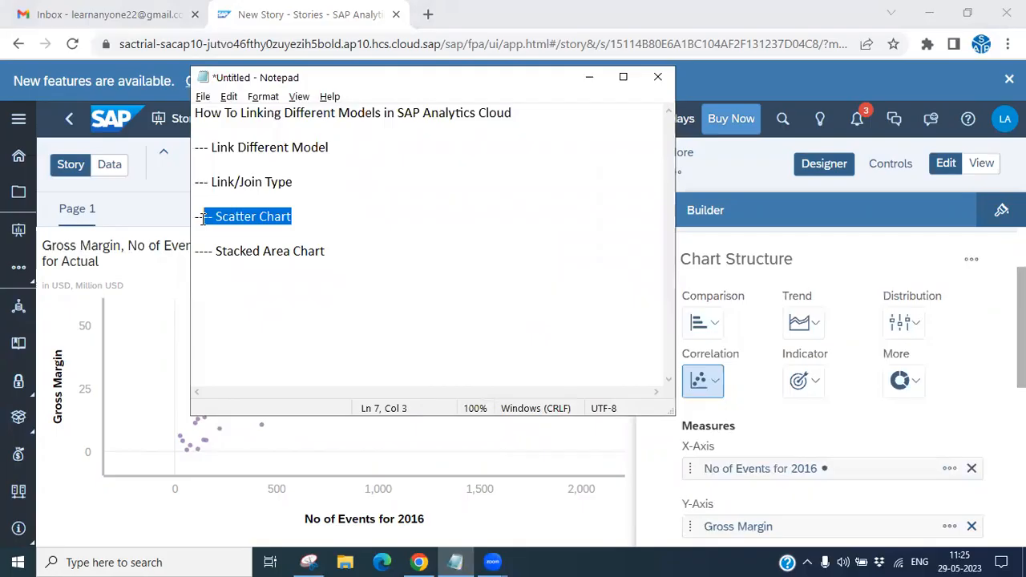
pyautogui.click(355, 226)
pyautogui.moveTo(303, 192); pyautogui.dragTo(200, 183)
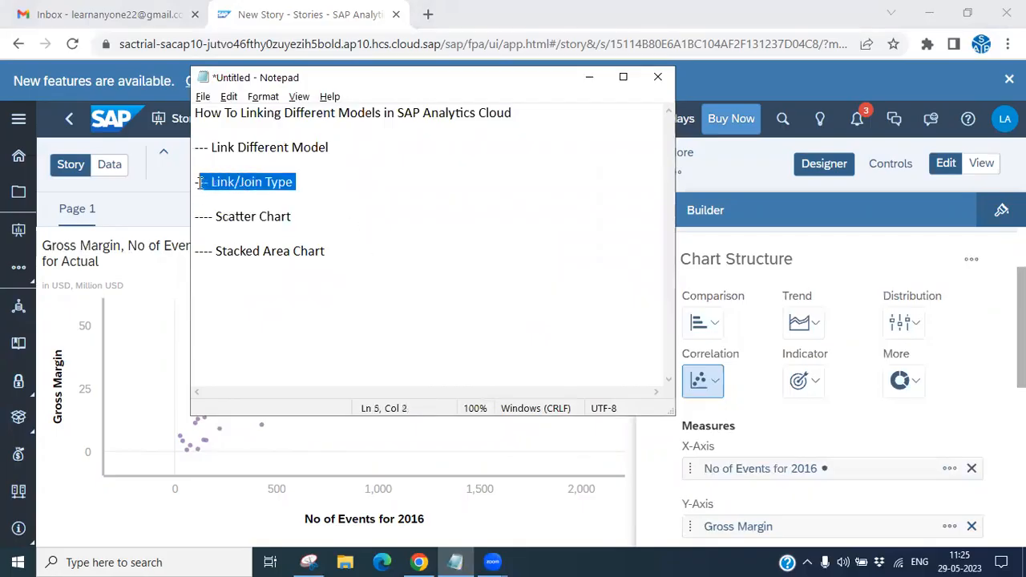
pyautogui.click(589, 77)
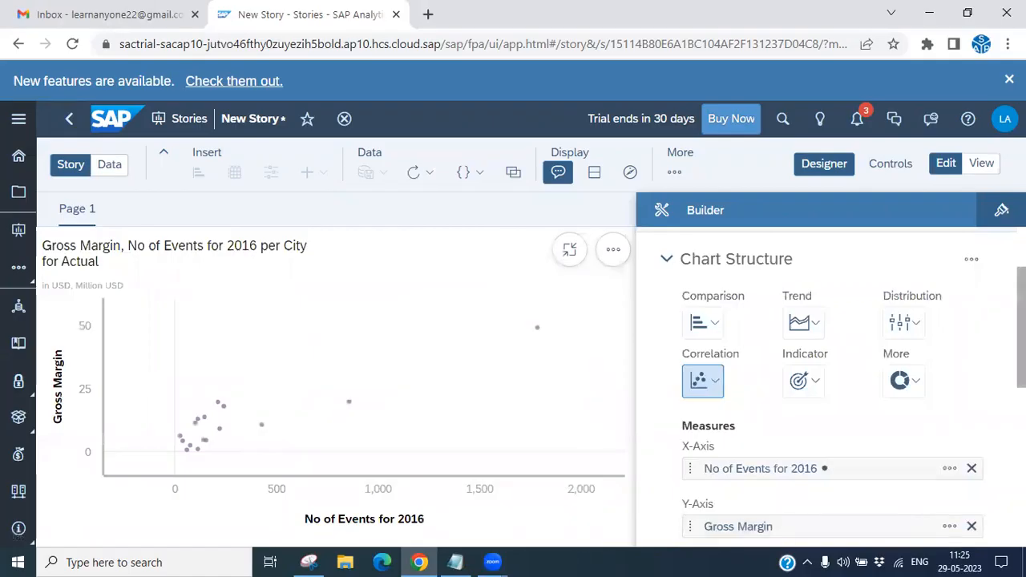
# - Inspect the link type options for the linked BestRunJuice_SampleModel data source
pyautogui.scroll(2, 829, 385)
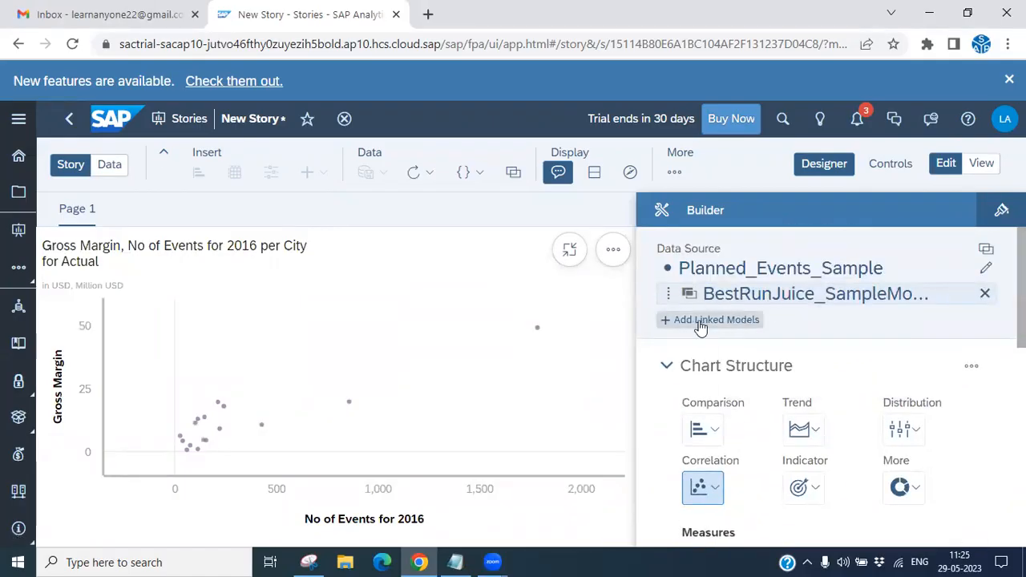
pyautogui.click(963, 294)
pyautogui.moveTo(837, 328)
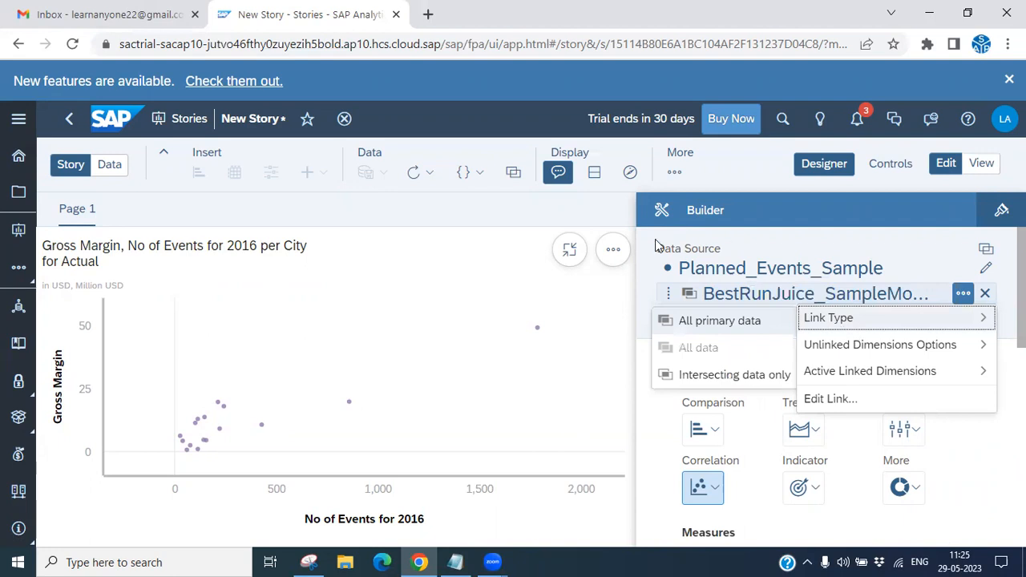
pyautogui.click(747, 168)
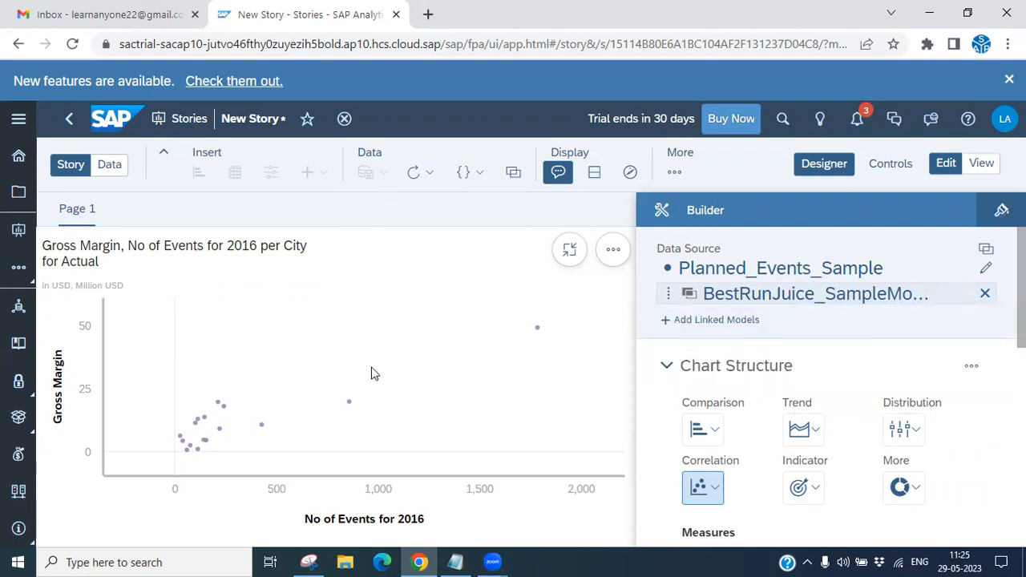
# - Exit full view, insert a new chart and set its type to Stacked Area
pyautogui.click(567, 257)
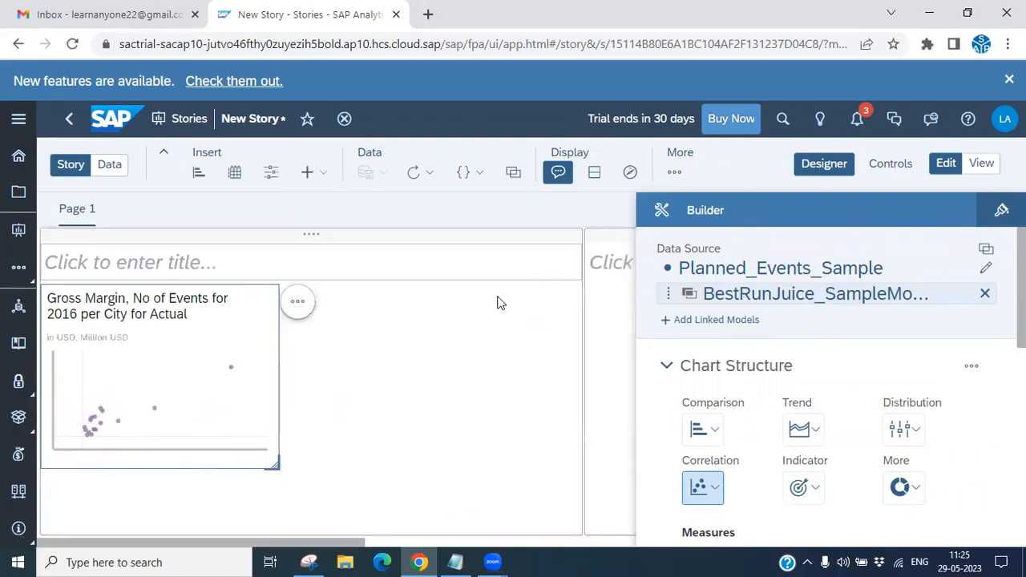
pyautogui.click(199, 173)
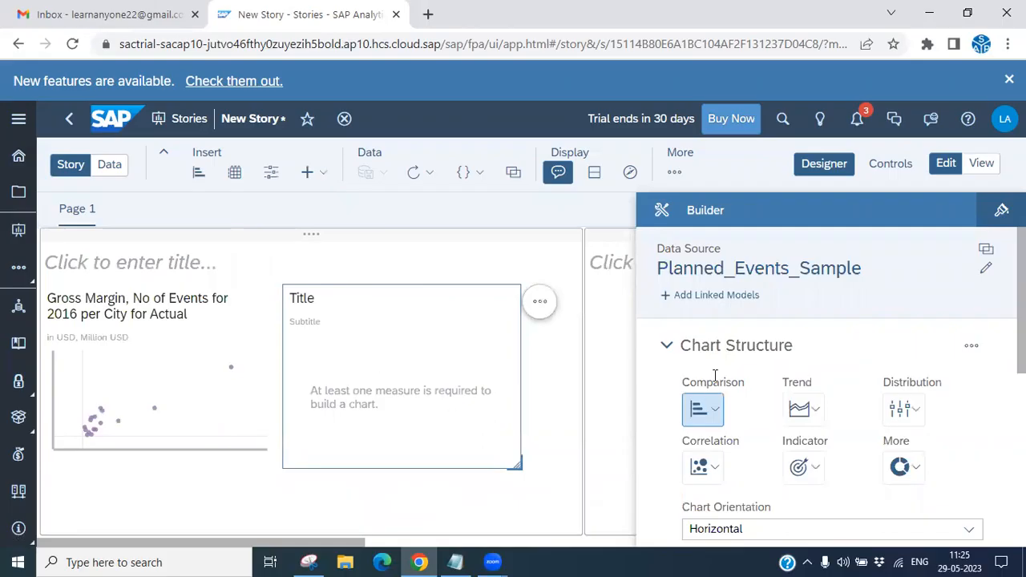
pyautogui.scroll(-2, 922, 373)
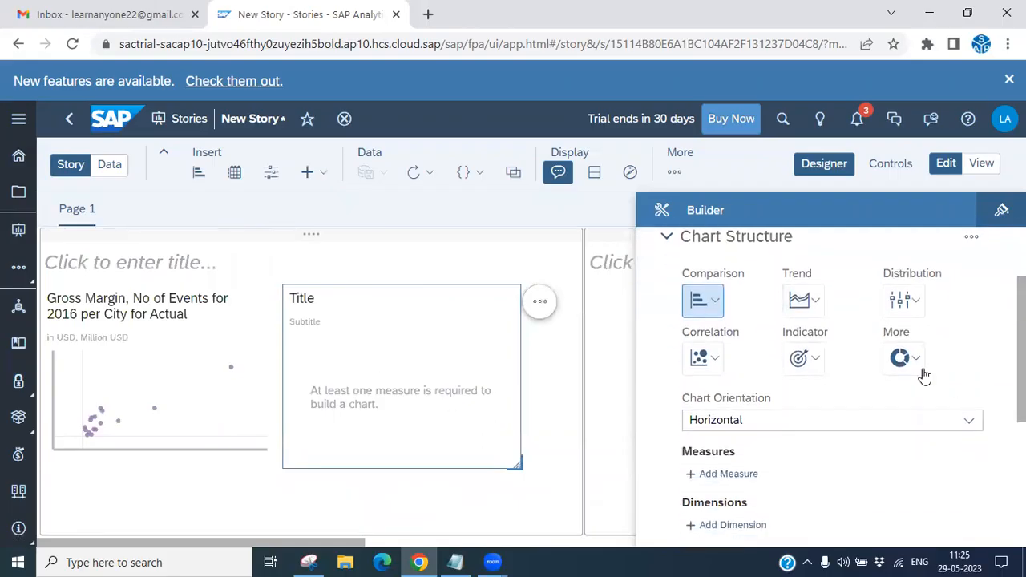
pyautogui.click(817, 307)
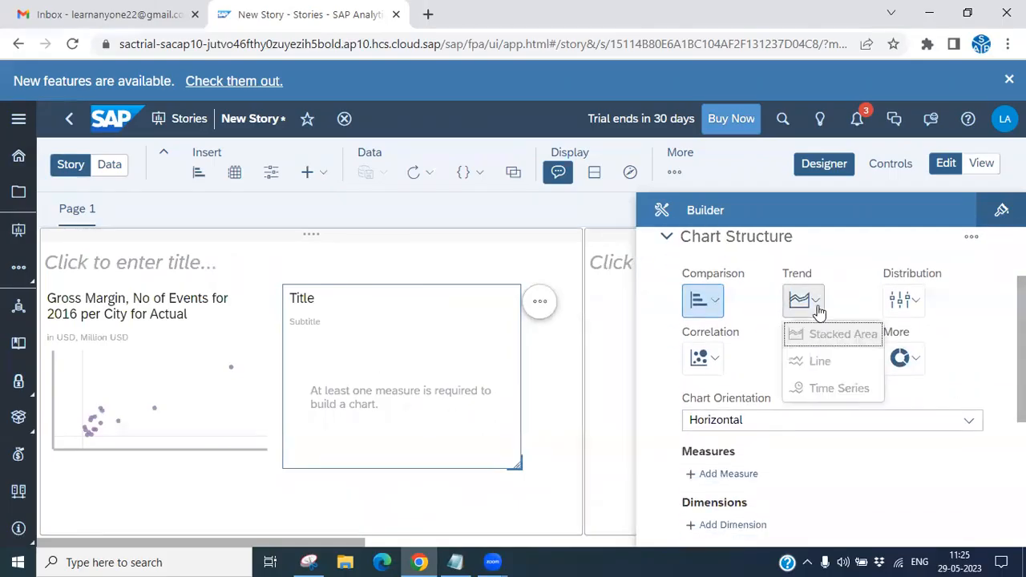
pyautogui.click(860, 336)
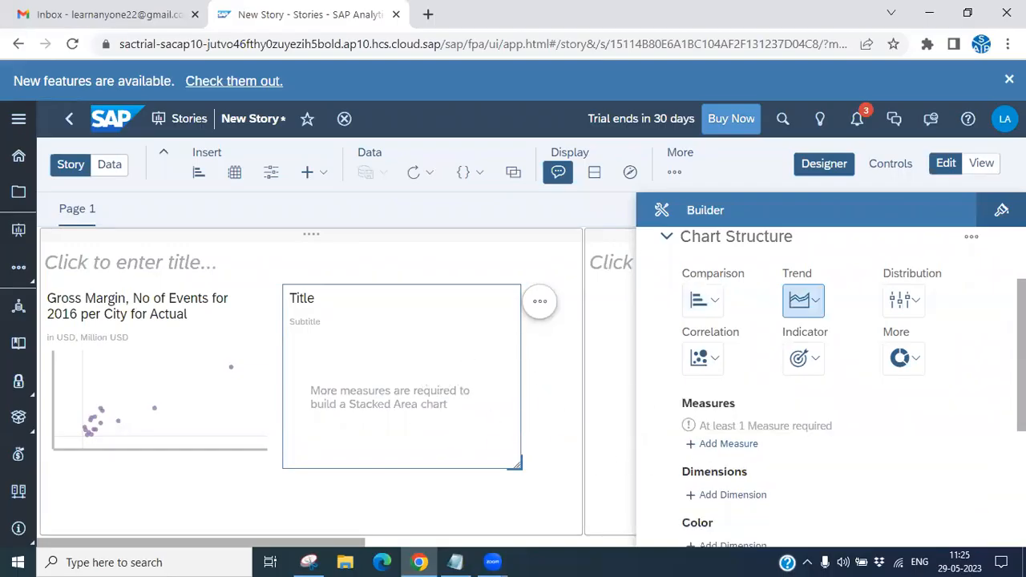
# - Add No of Events for 2016 as the stacked area chart's measure
pyautogui.scroll(-2, 813, 466)
pyautogui.click(739, 359)
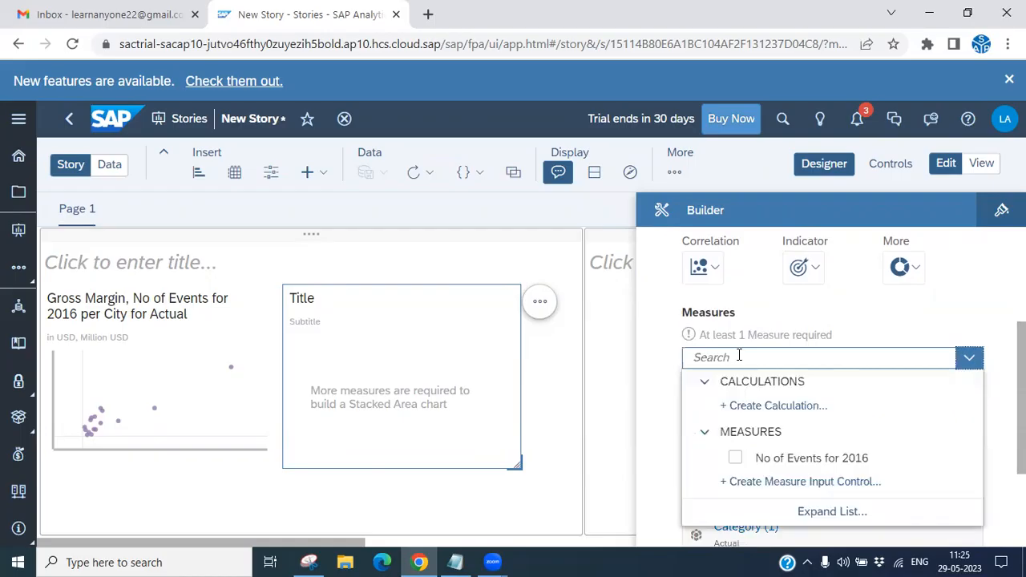
pyautogui.click(777, 464)
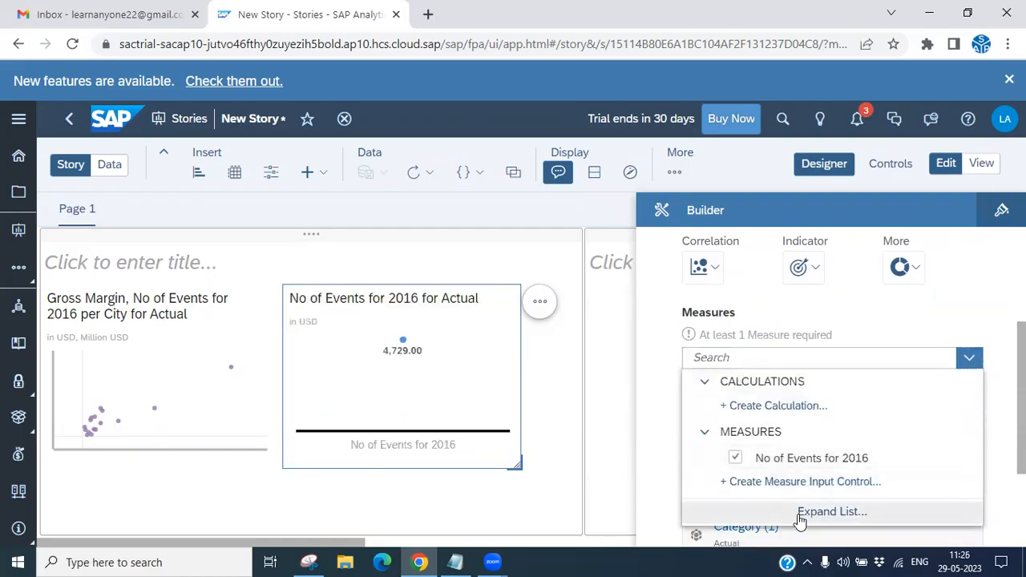
pyautogui.click(651, 304)
# - Add City as the stacked area chart's dimension
pyautogui.click(742, 418)
pyautogui.scroll(-2, 755, 439)
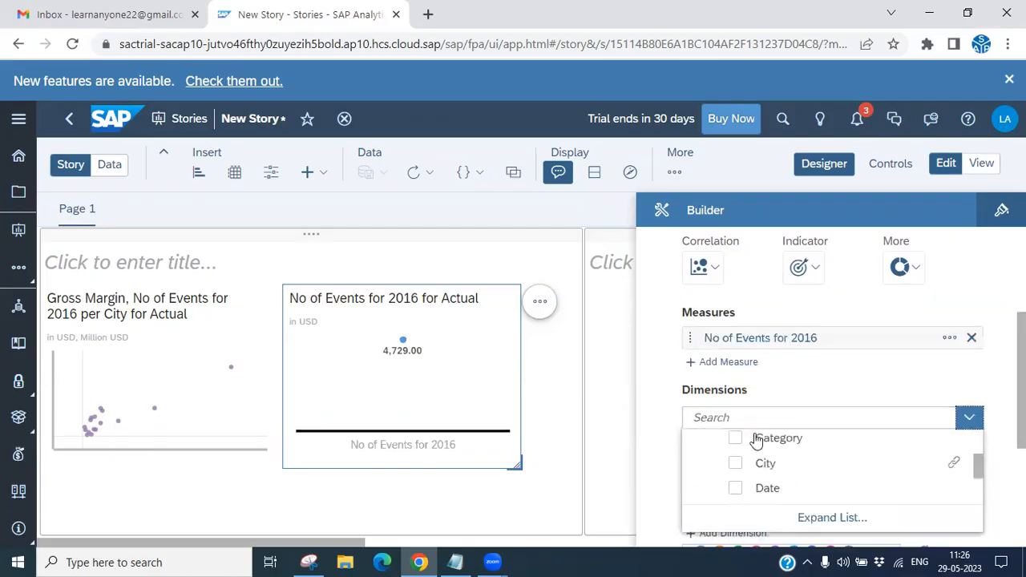
pyautogui.click(768, 465)
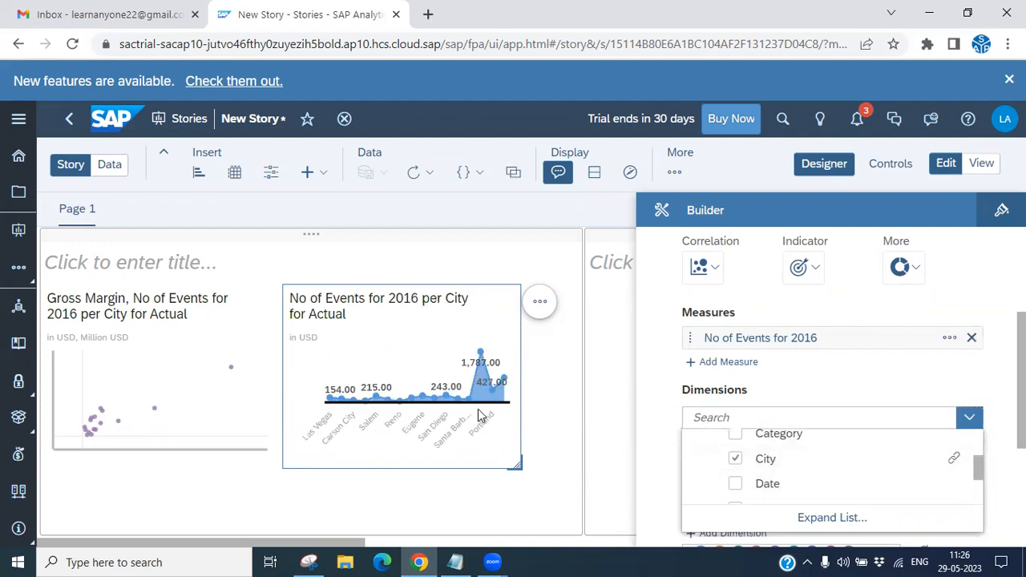
pyautogui.click(610, 371)
# - Change the stacked area chart's color palette and set the No of Events for 2016 color to red
pyautogui.scroll(-2, 800, 450)
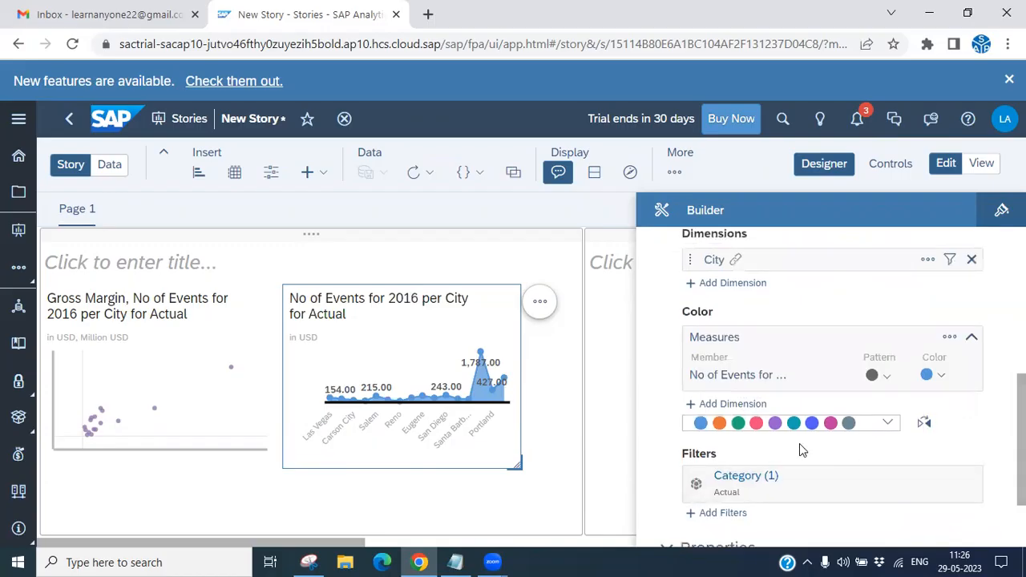
pyautogui.click(725, 425)
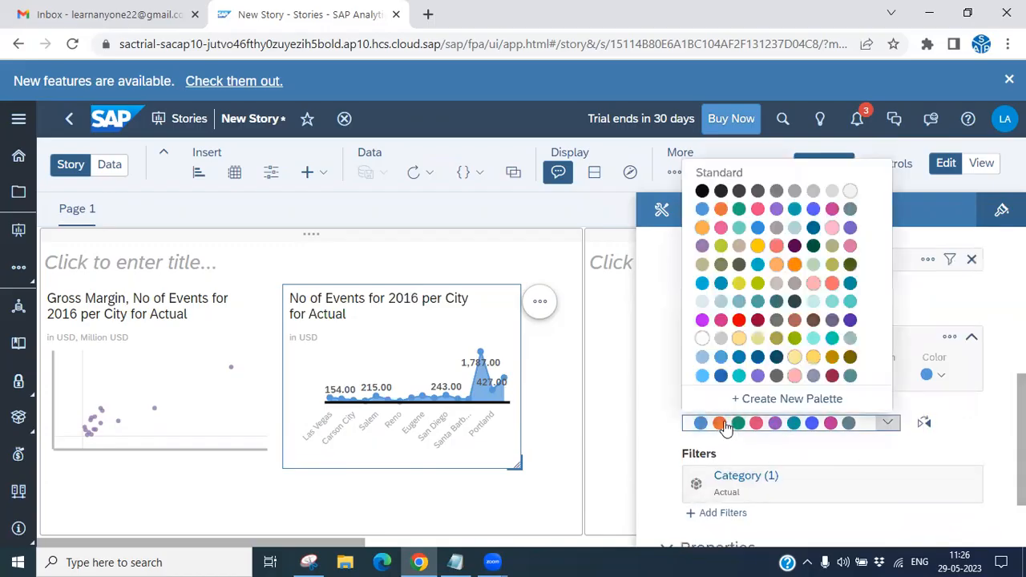
pyautogui.click(741, 325)
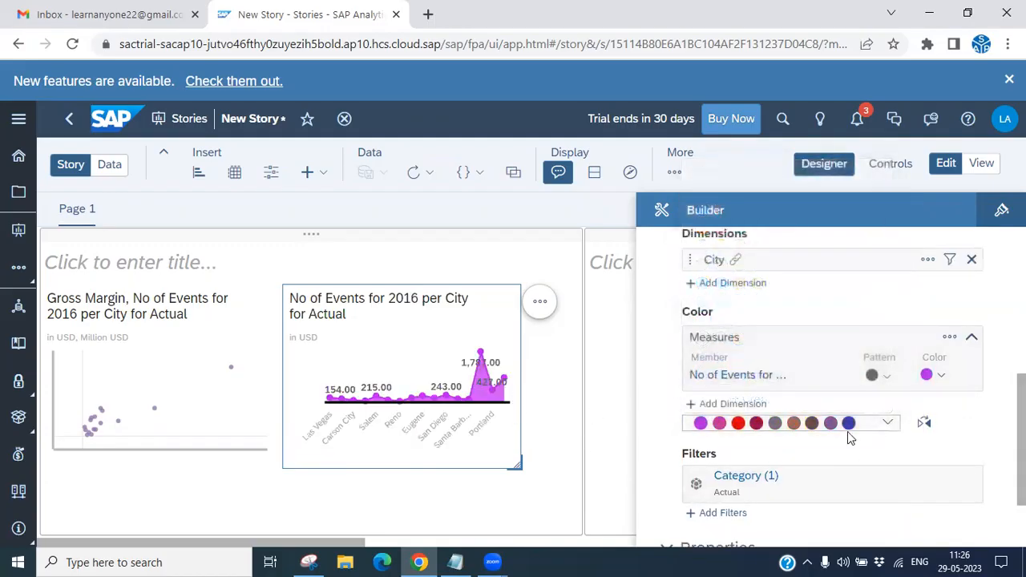
pyautogui.click(940, 379)
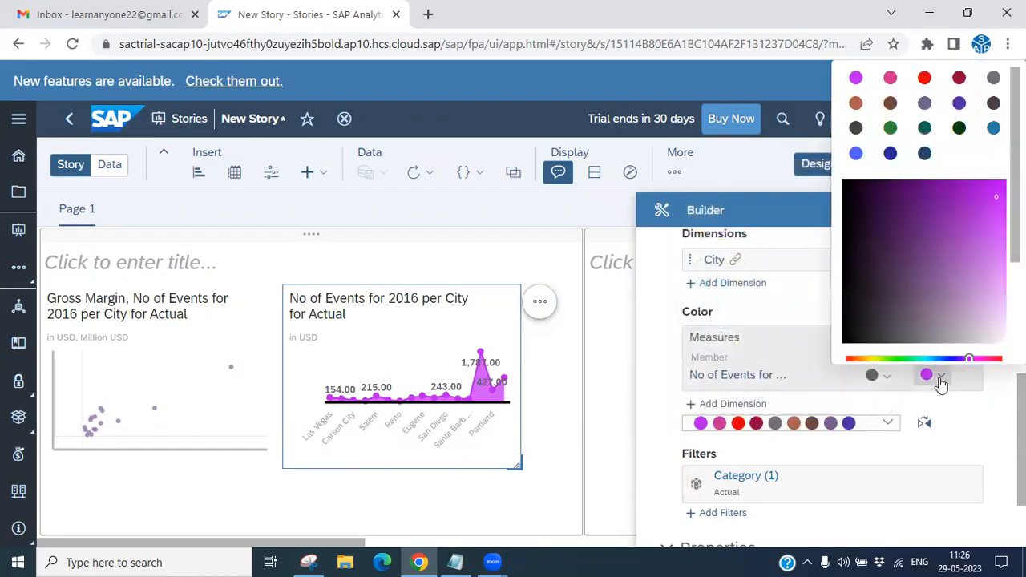
pyautogui.click(924, 78)
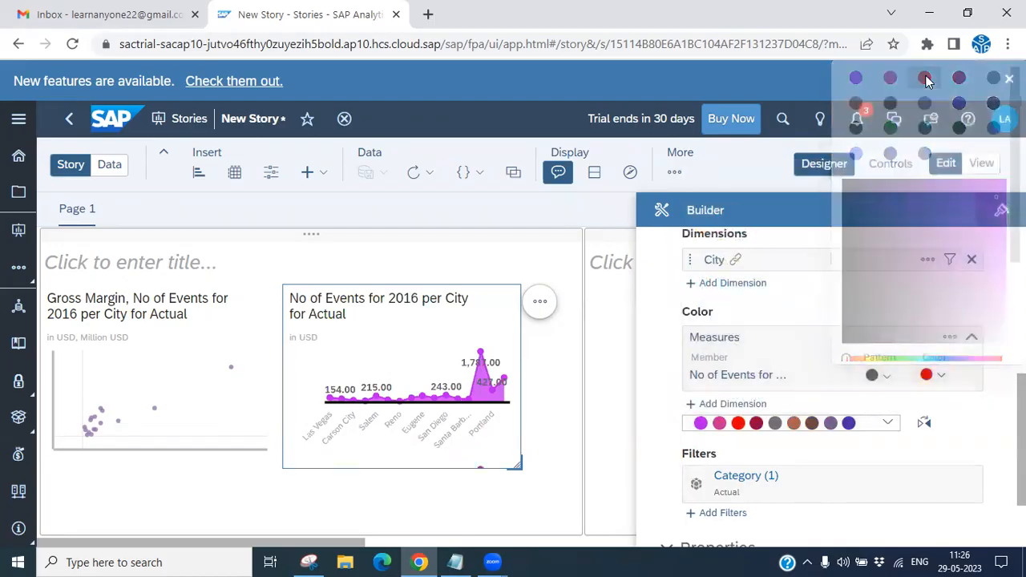
# - Review the tutorial outline in Notepad, highlighting the Link/Join Type and Stacked Area Chart topics
pyautogui.scroll(-2, 831, 385)
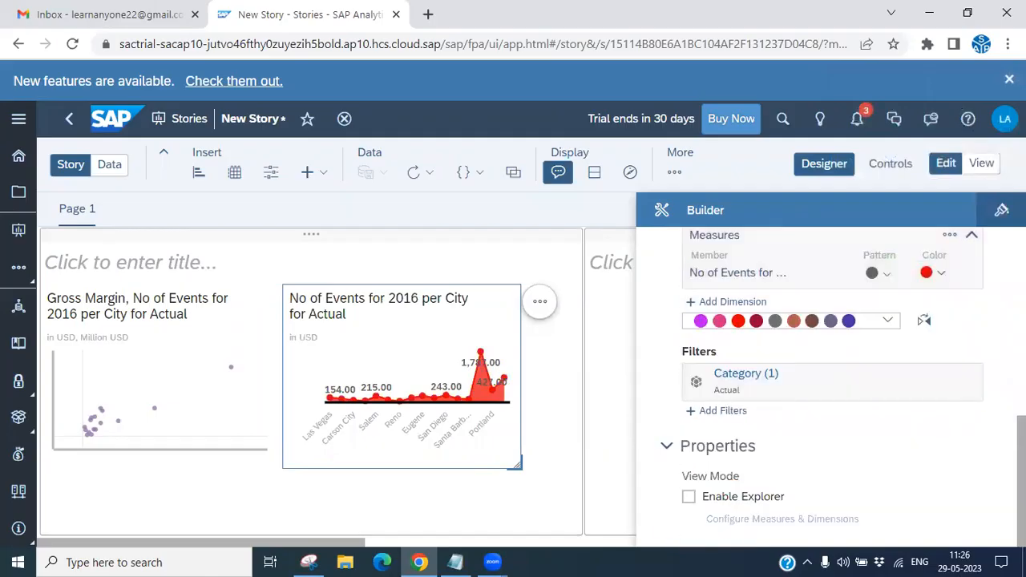
pyautogui.scroll(5, 831, 385)
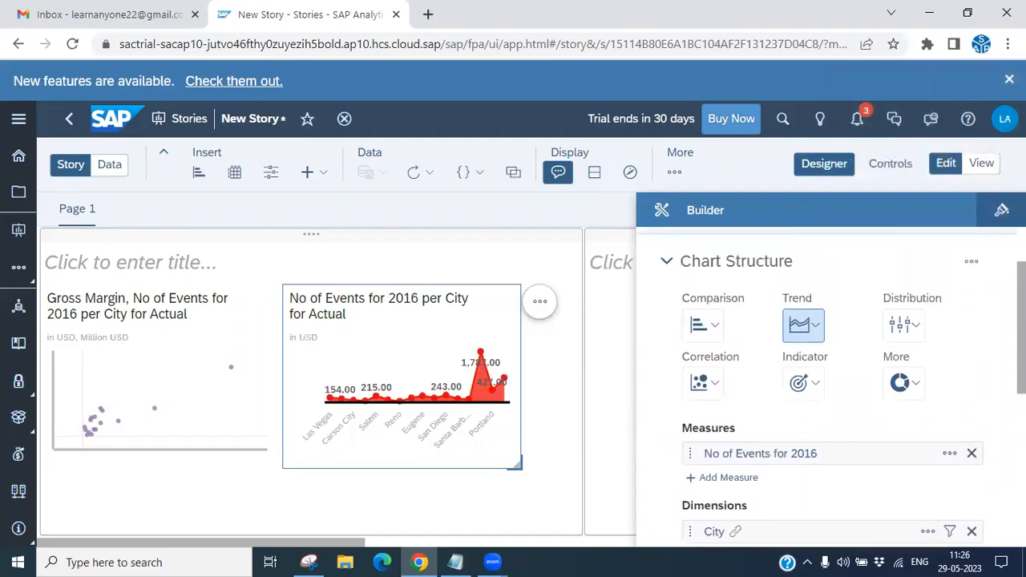
pyautogui.click(454, 562)
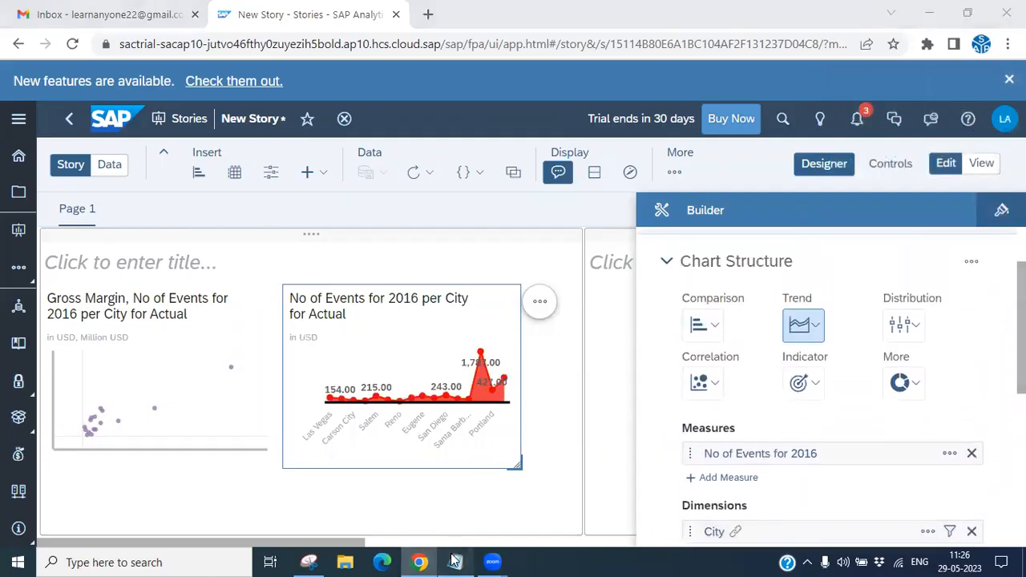
pyautogui.click(295, 277)
pyautogui.moveTo(323, 244); pyautogui.dragTo(208, 252)
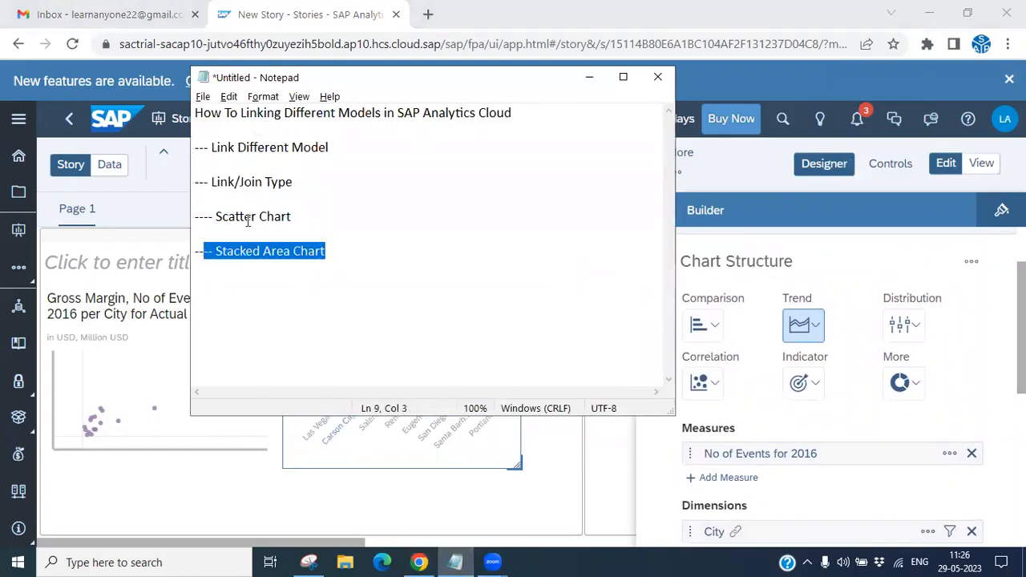
pyautogui.moveTo(313, 186); pyautogui.dragTo(204, 188)
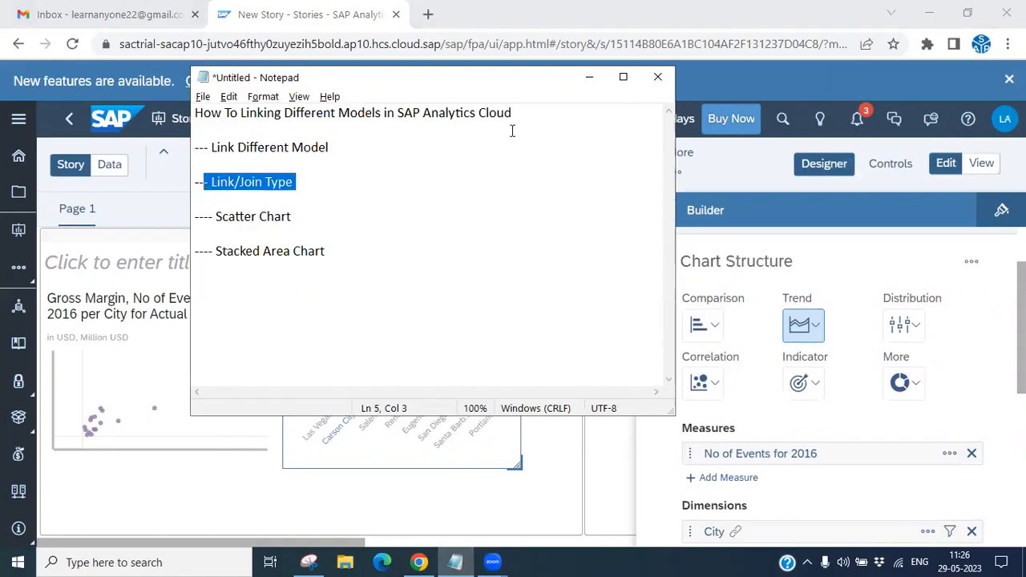
pyautogui.click(588, 78)
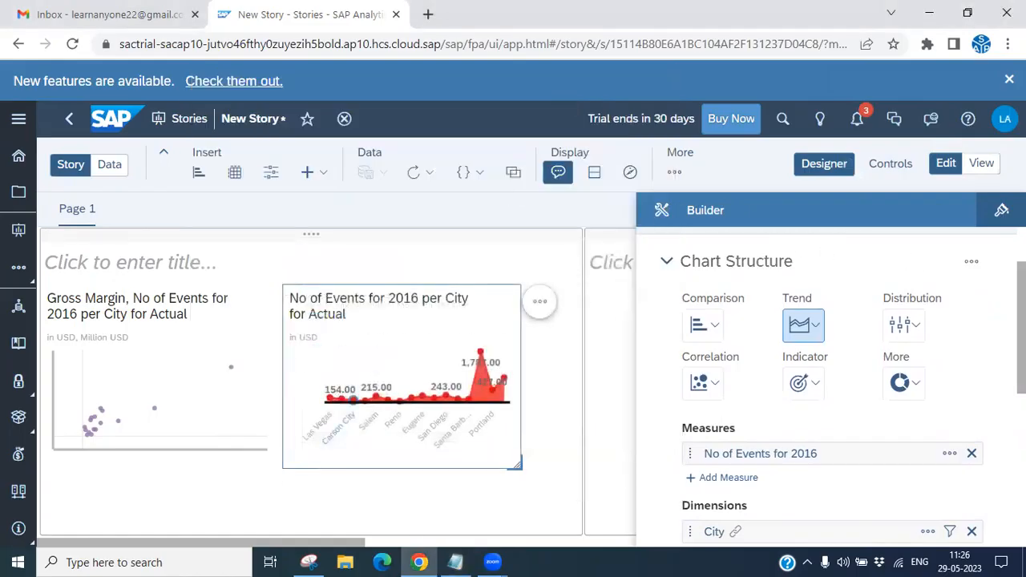
# - Open the stacked area chart's linked models list and close it again
pyautogui.scroll(2, 806, 278)
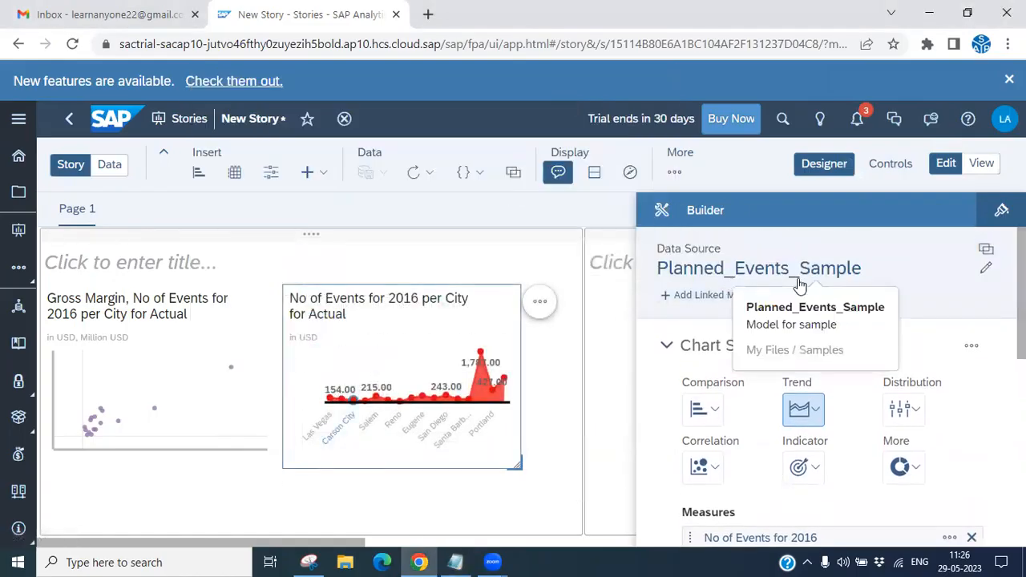
pyautogui.click(719, 296)
pyautogui.click(755, 325)
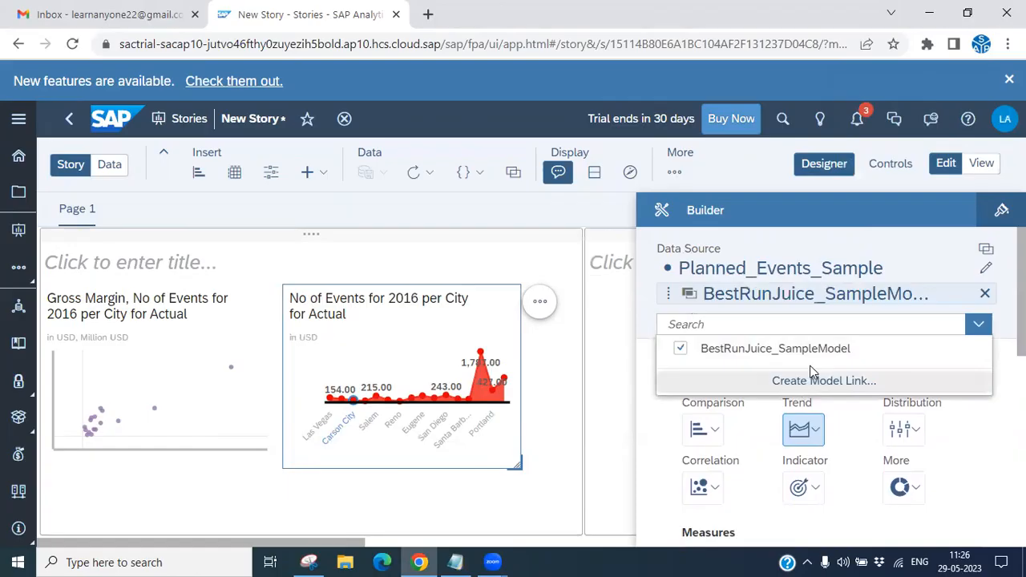
pyautogui.click(934, 252)
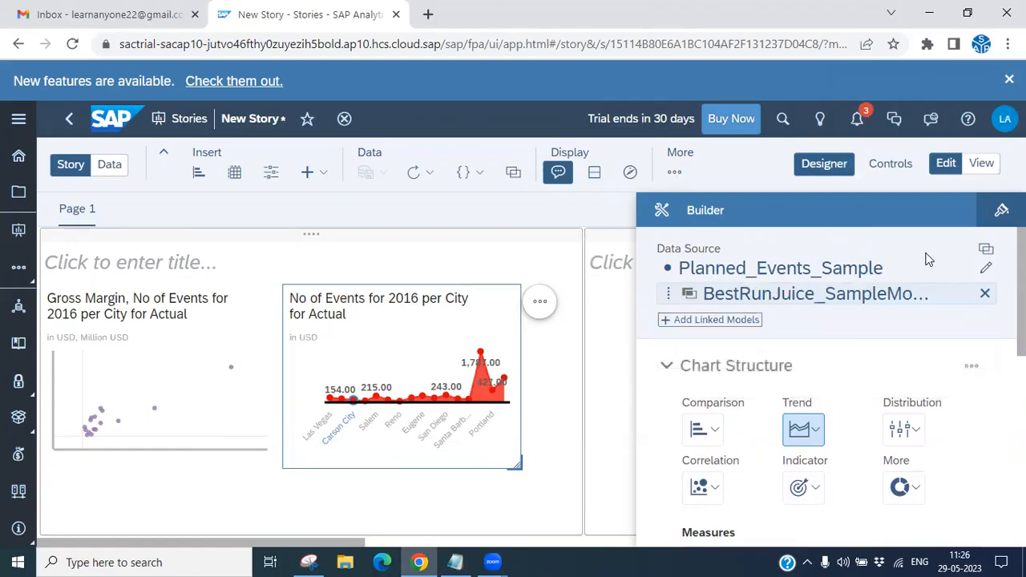
# - Inspect the BestRunJuice_SampleModel link's options, including Link Type and Active Linked Dimensions
pyautogui.moveTo(744, 301)
pyautogui.click(963, 295)
pyautogui.moveTo(851, 330)
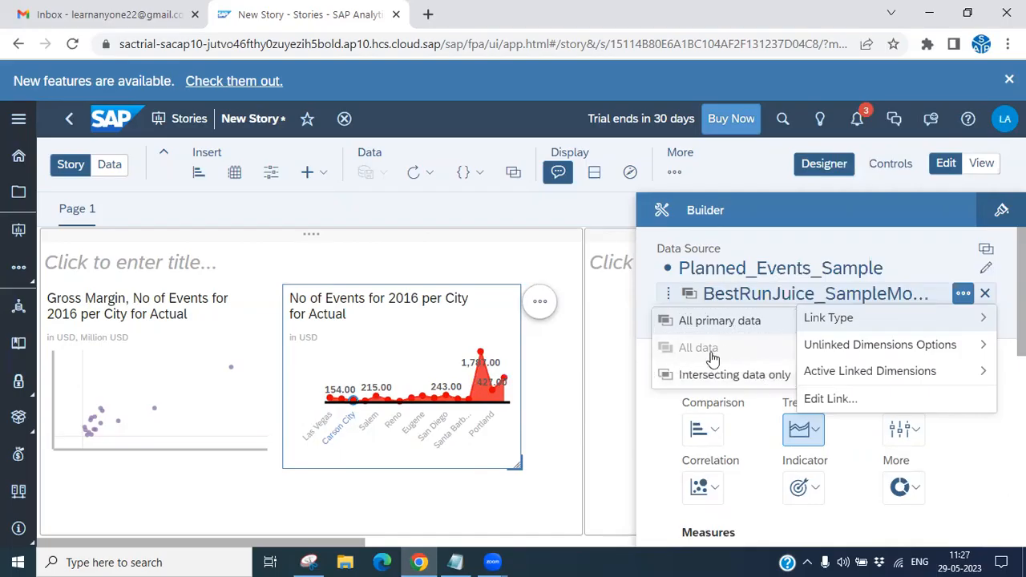
pyautogui.moveTo(713, 357)
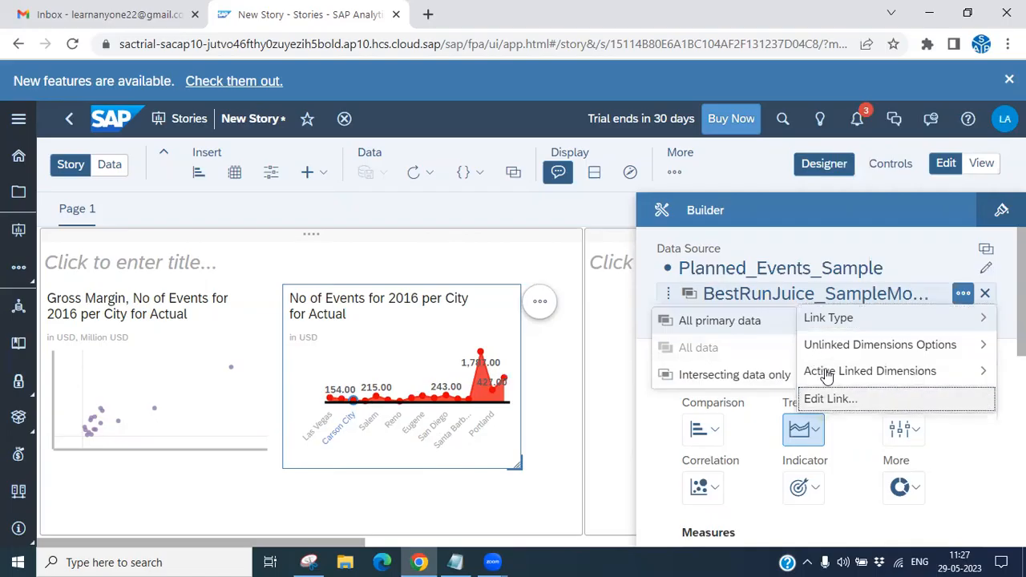
pyautogui.moveTo(825, 371)
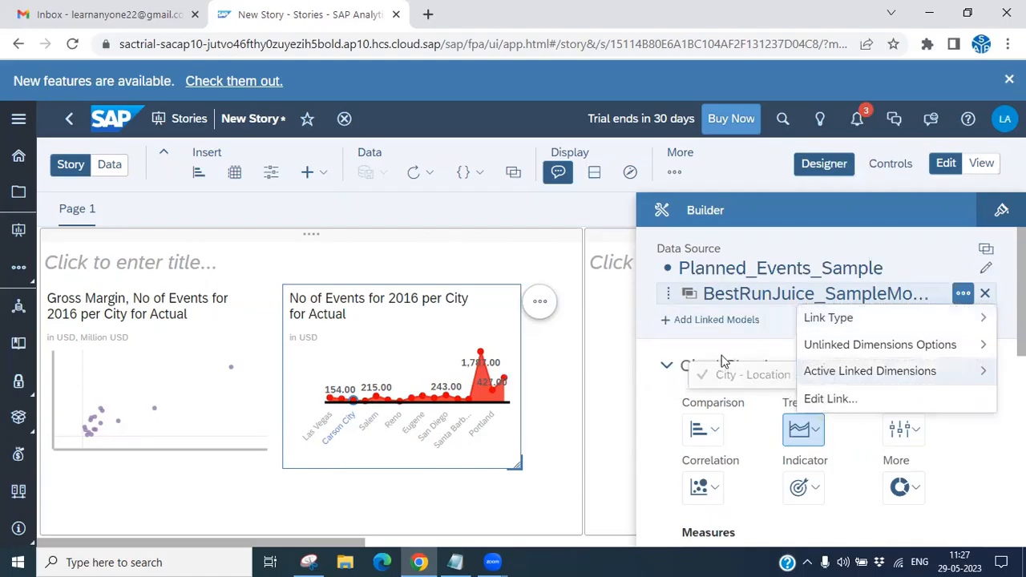
pyautogui.click(641, 367)
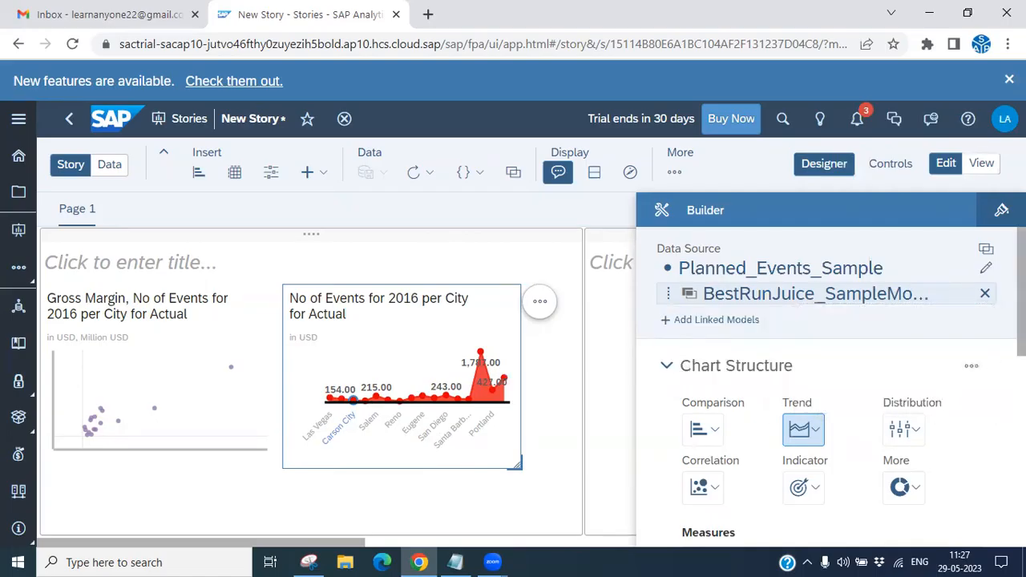
# - Return to the Notepad outline and highlight the Stacked Area Chart topic
pyautogui.scroll(-4, 830, 385)
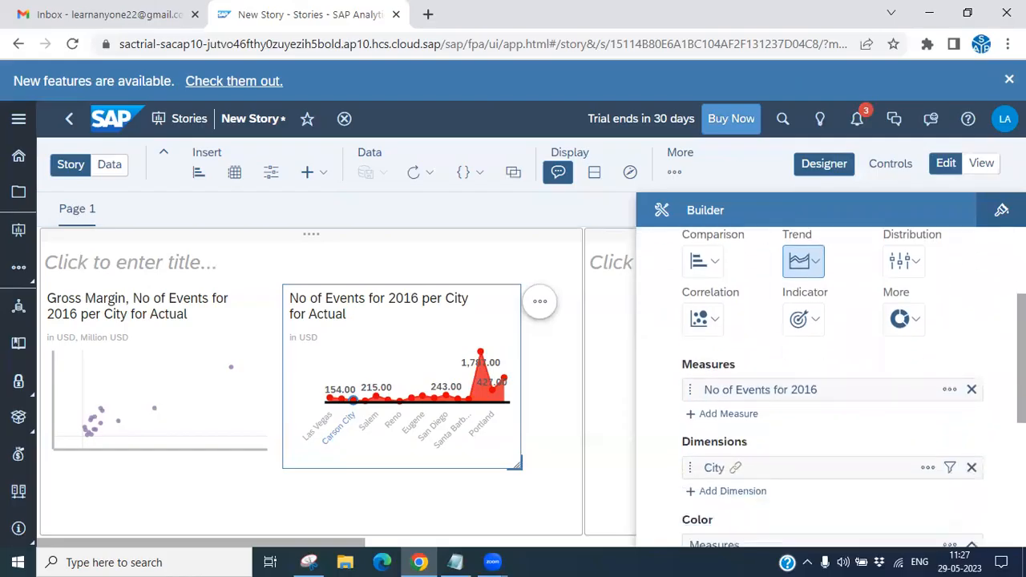
pyautogui.scroll(-5, 906, 506)
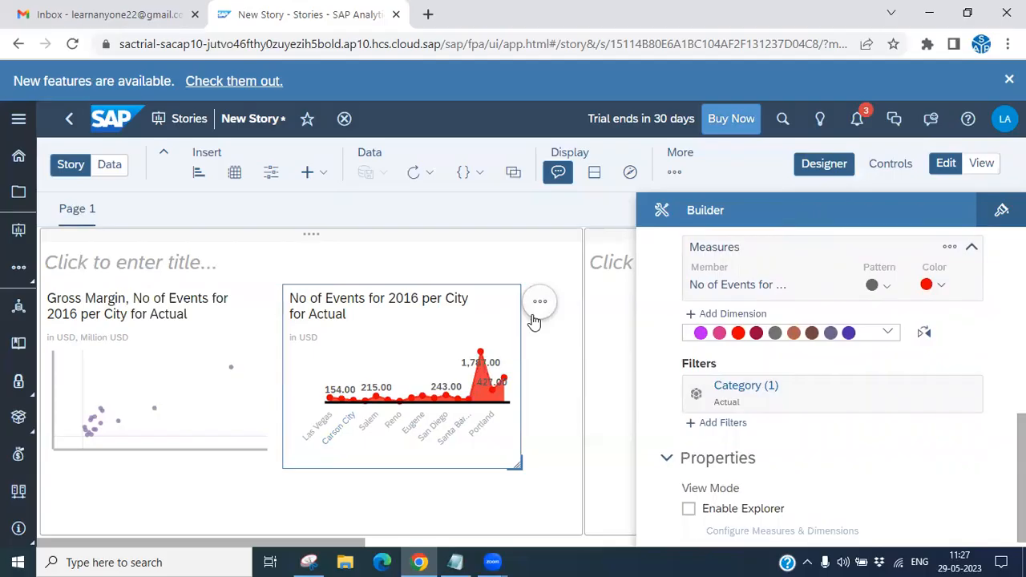
pyautogui.click(454, 562)
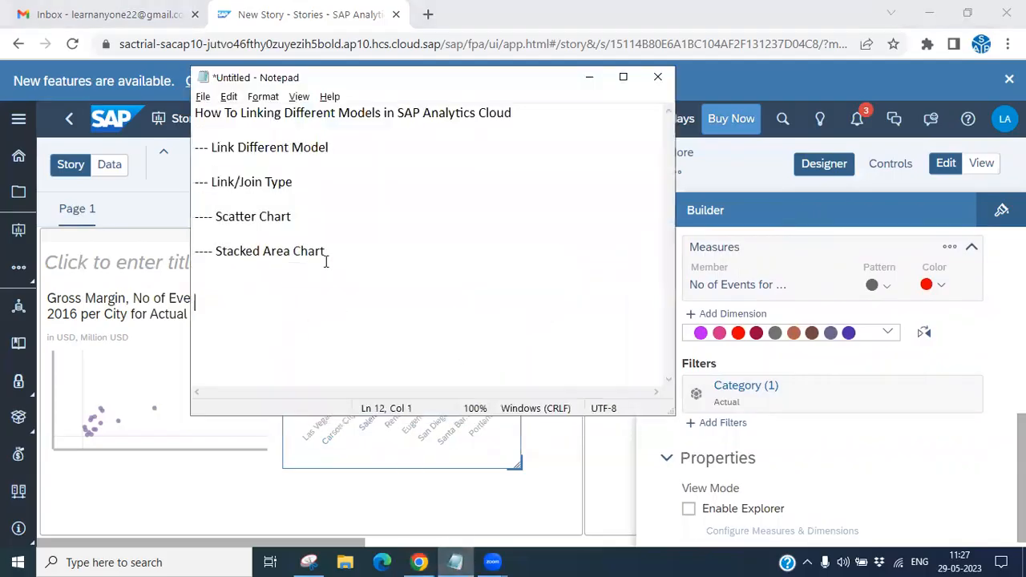
pyautogui.moveTo(252, 263); pyautogui.dragTo(200, 251)
pyautogui.click(589, 78)
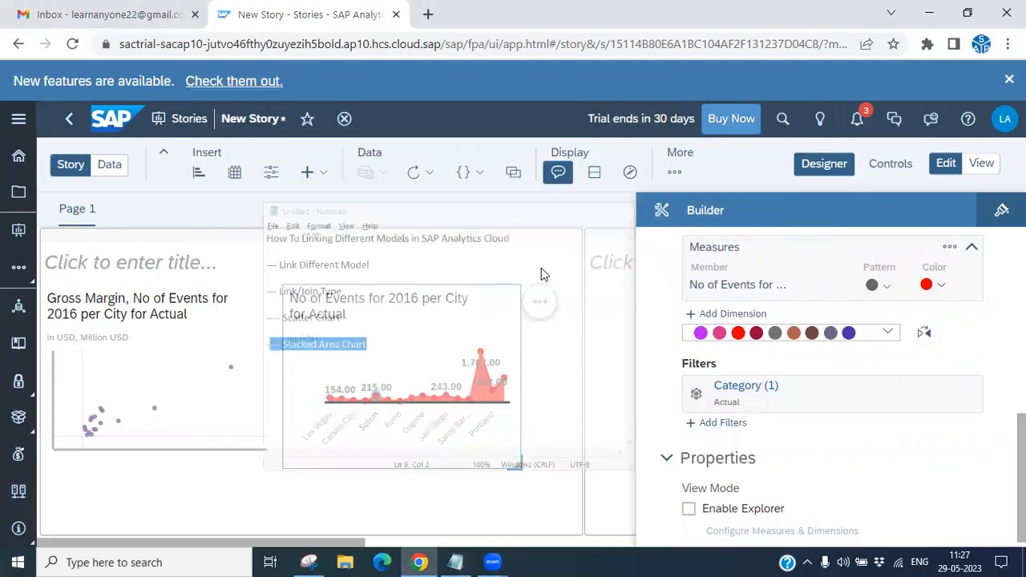
# - Show the stacked area chart in fullscreen and examine its city data points and builder settings
pyautogui.click(540, 302)
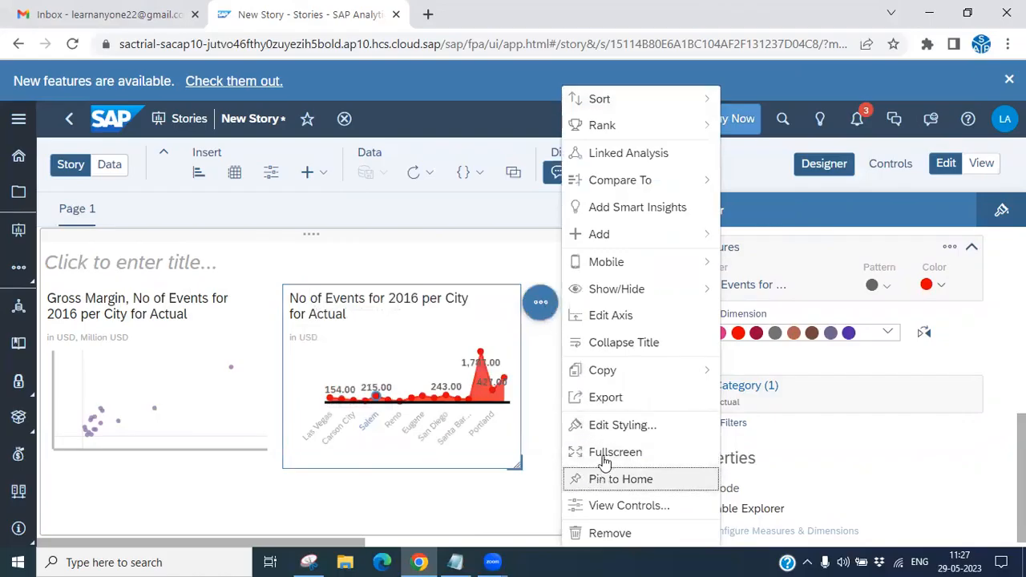
pyautogui.click(600, 452)
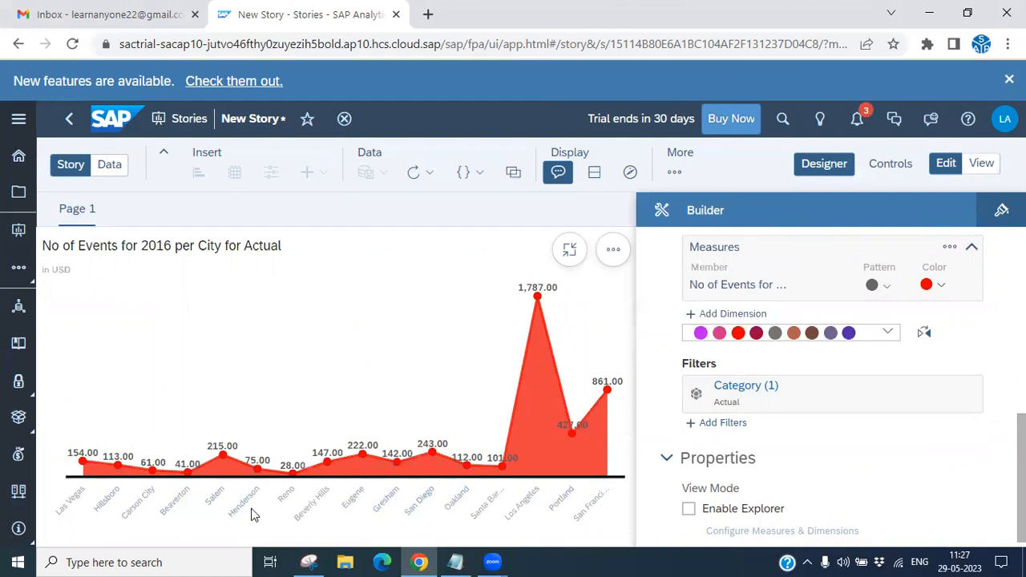
pyautogui.moveTo(253, 481)
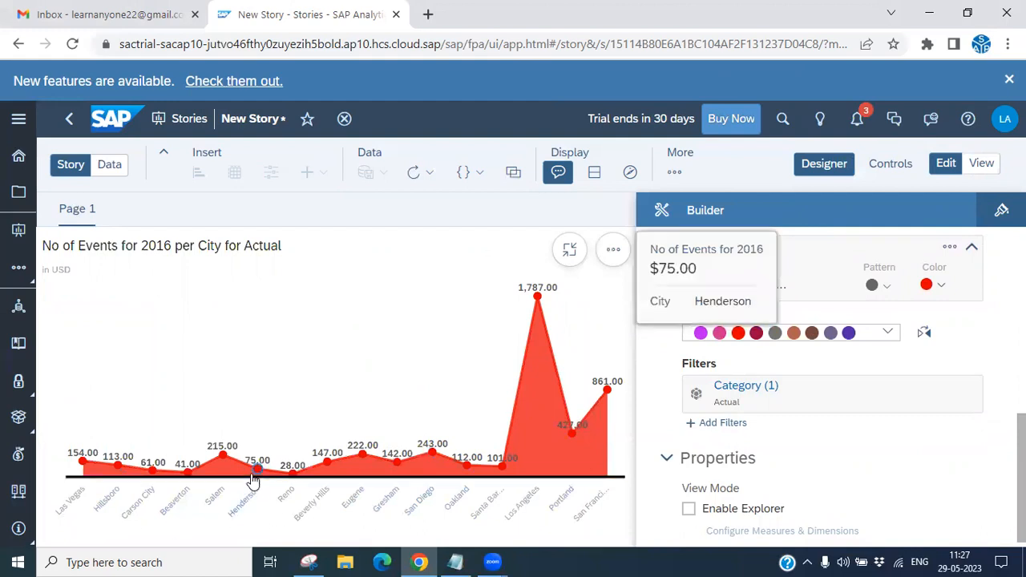
pyautogui.moveTo(298, 476)
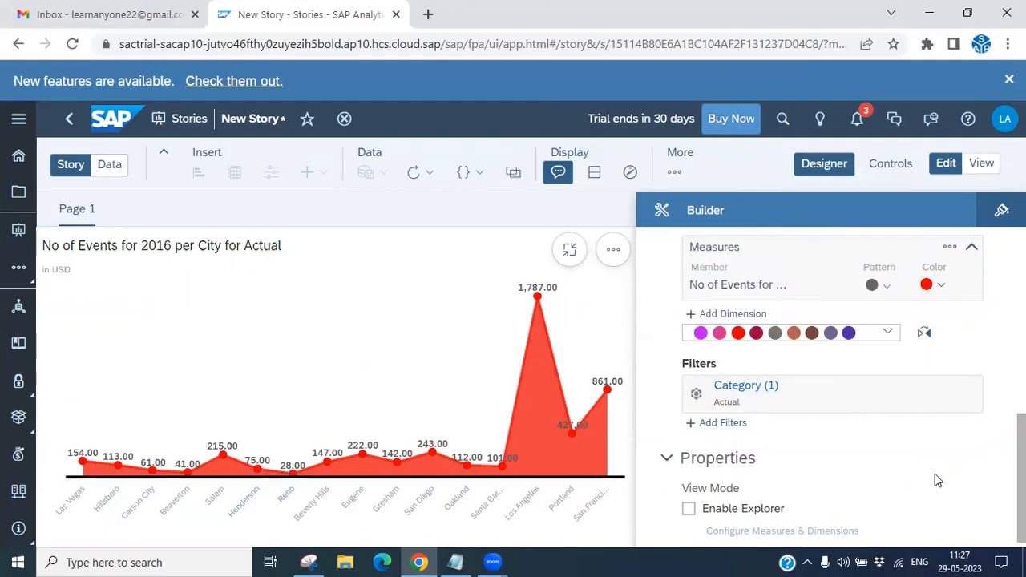
pyautogui.scroll(5, 832, 390)
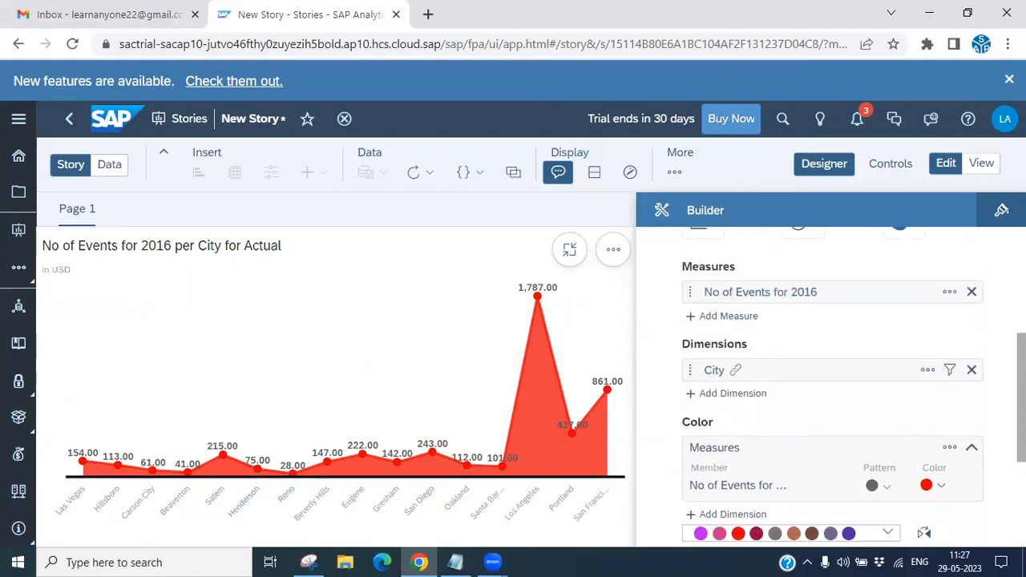
pyautogui.scroll(1, 767, 384)
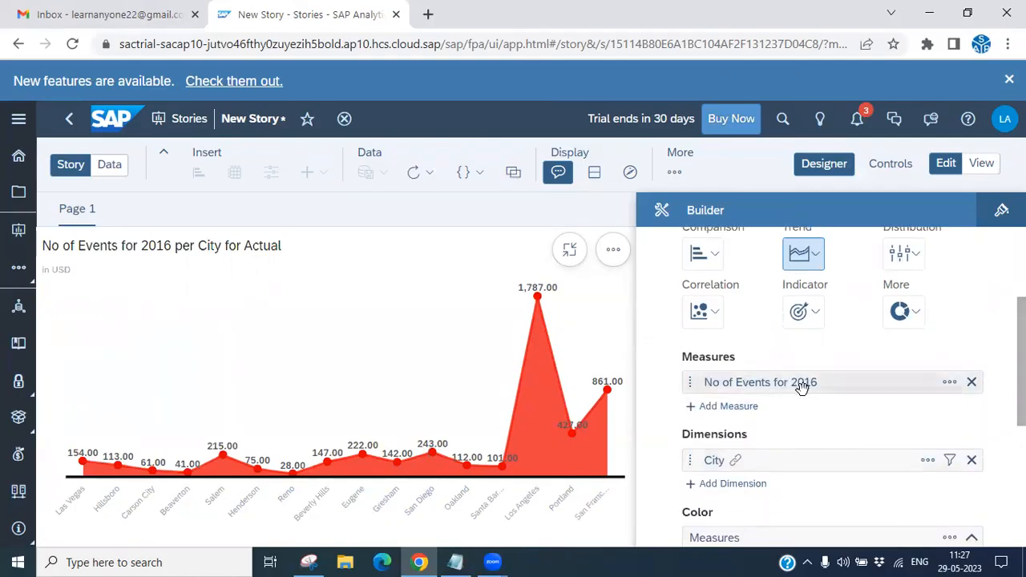
pyautogui.moveTo(223, 460)
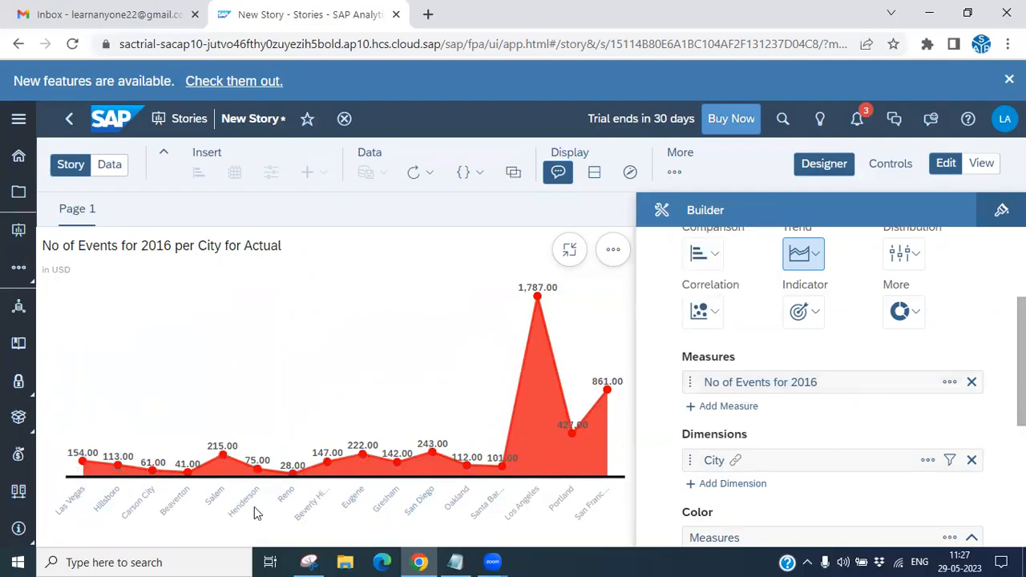
pyautogui.moveTo(527, 297)
# - Exit the chart's fullscreen view and minimize the browser window
pyautogui.click(457, 561)
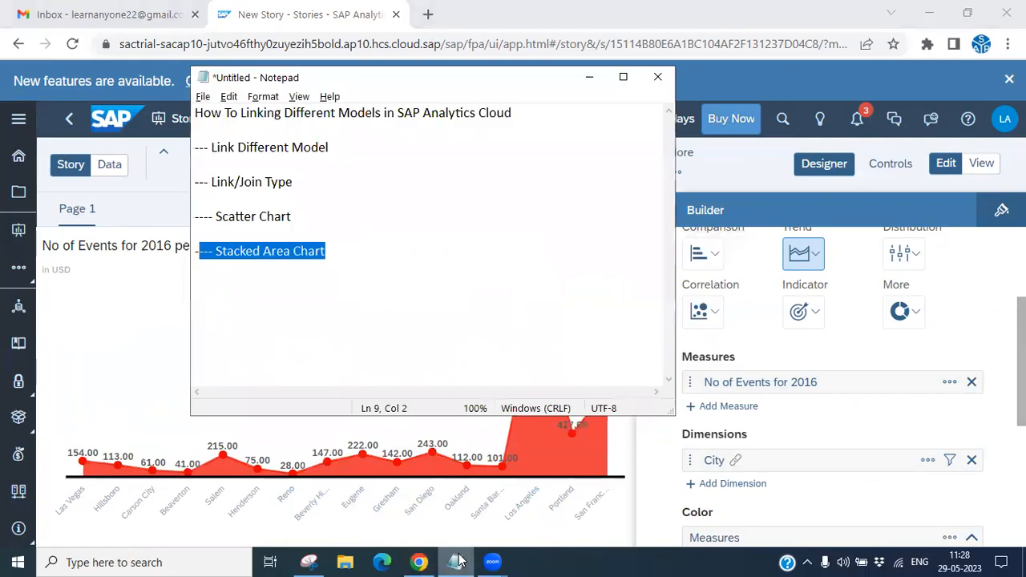
pyautogui.click(459, 561)
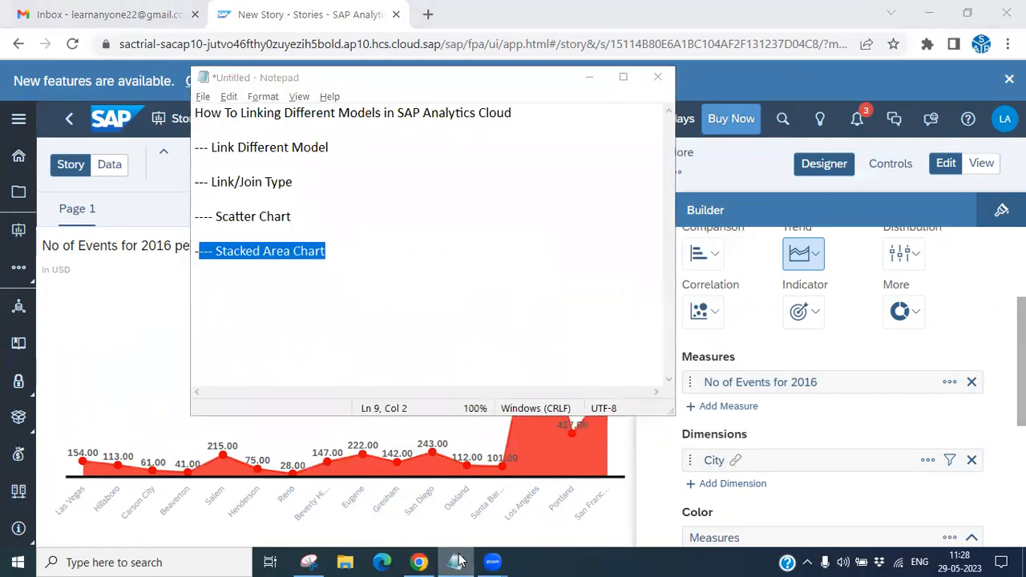
pyautogui.click(459, 561)
pyautogui.scroll(5, 834, 361)
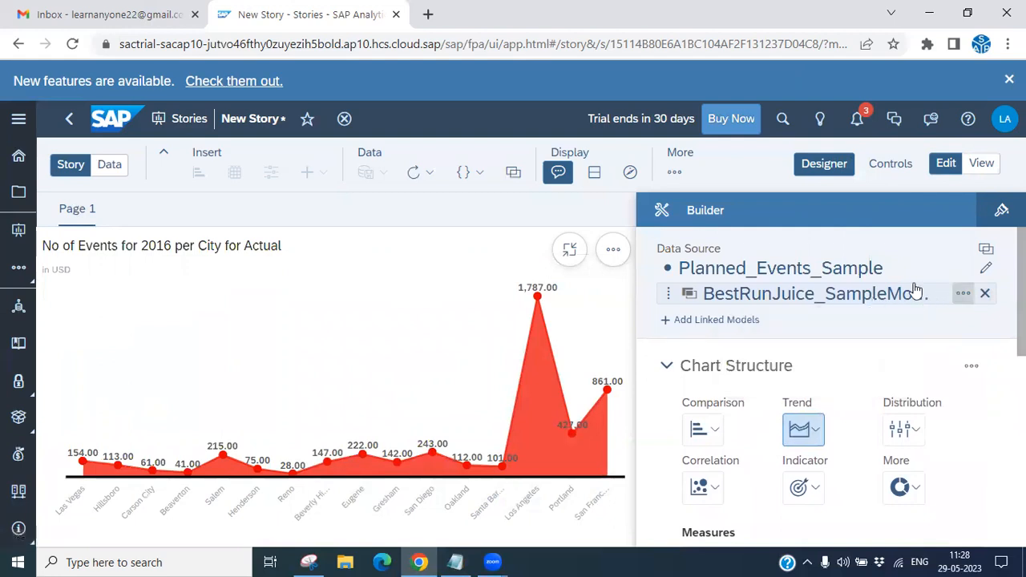
pyautogui.click(573, 251)
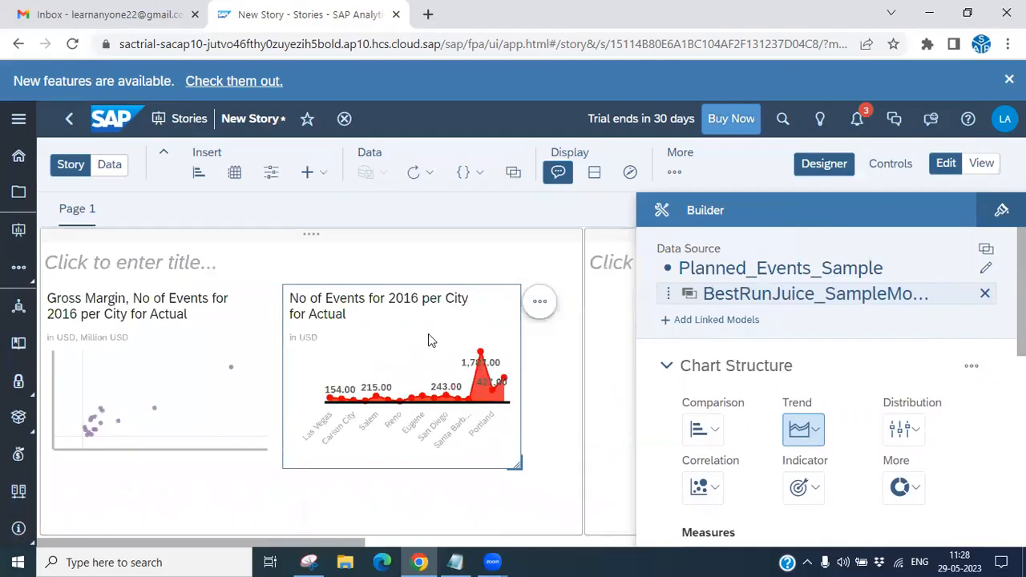
pyautogui.click(931, 17)
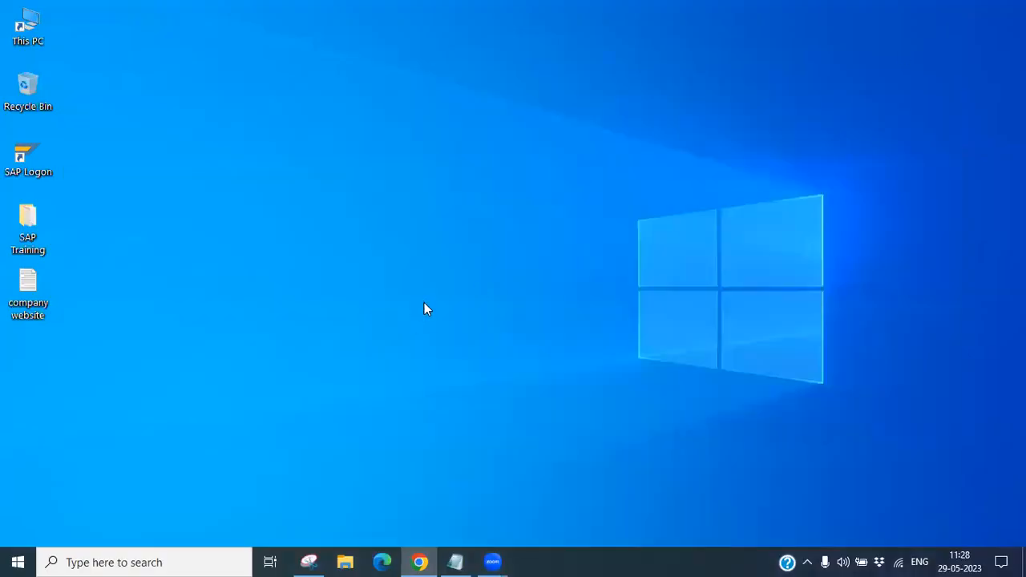